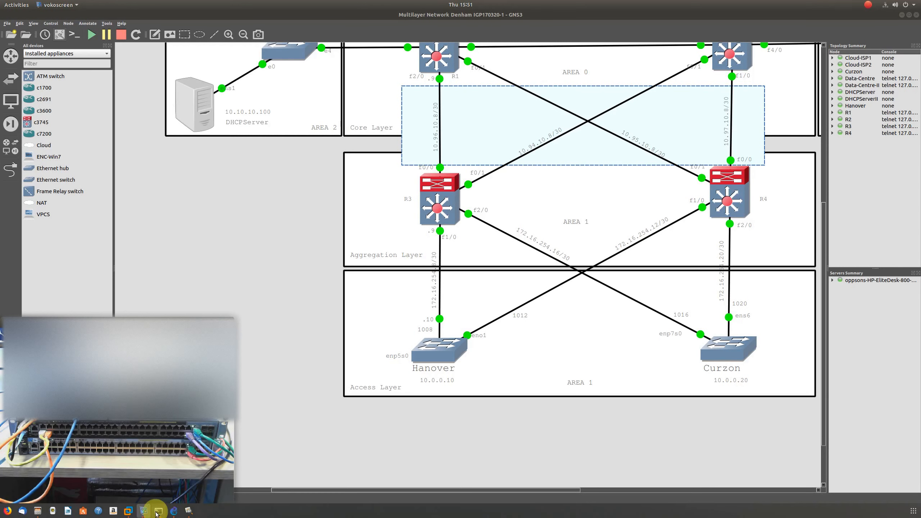
- Bring up the R3 terminal with the Hanover prompt and run a traceroute to 10.10.10.100
{"action": "left_click", "coordinate": [158, 511]}
{"action": "left_click", "coordinate": [73, 452]}
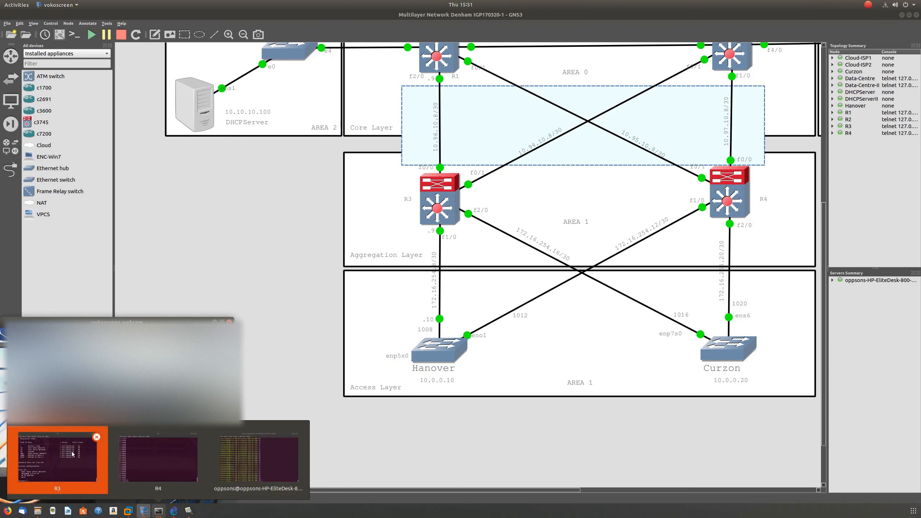
{"action": "left_click", "coordinate": [460, 205]}
{"action": "left_click", "coordinate": [506, 206]}
{"action": "left_click", "coordinate": [478, 213]}
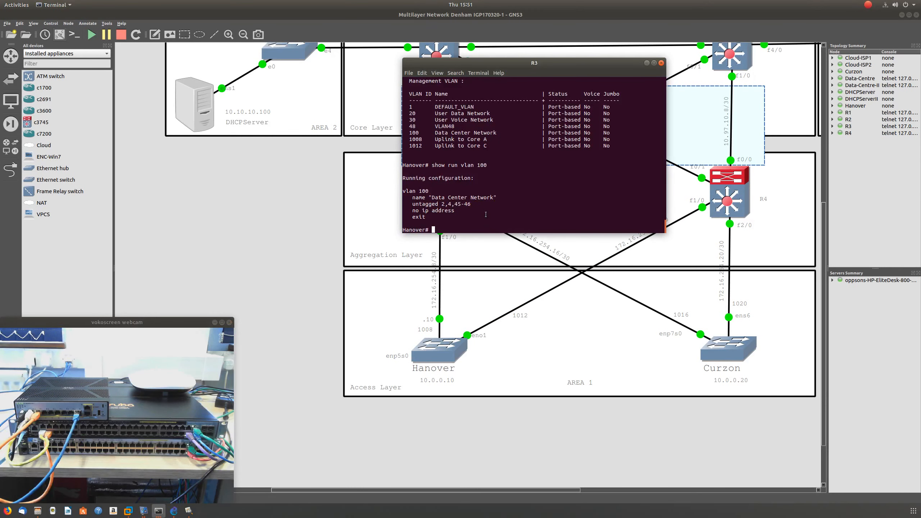
{"action": "type", "text": "tracerout"}
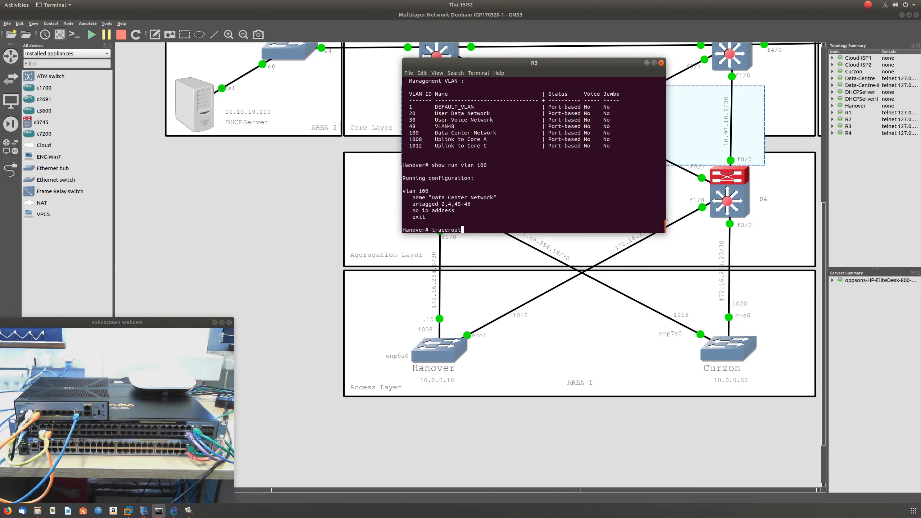
{"action": "type", "text": "e 10.10.10.100"}
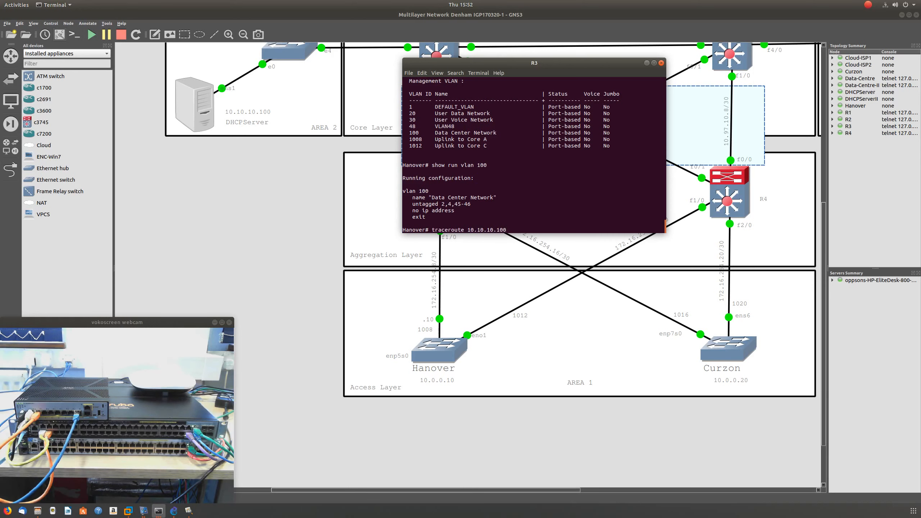
{"action": "key", "text": "Return"}
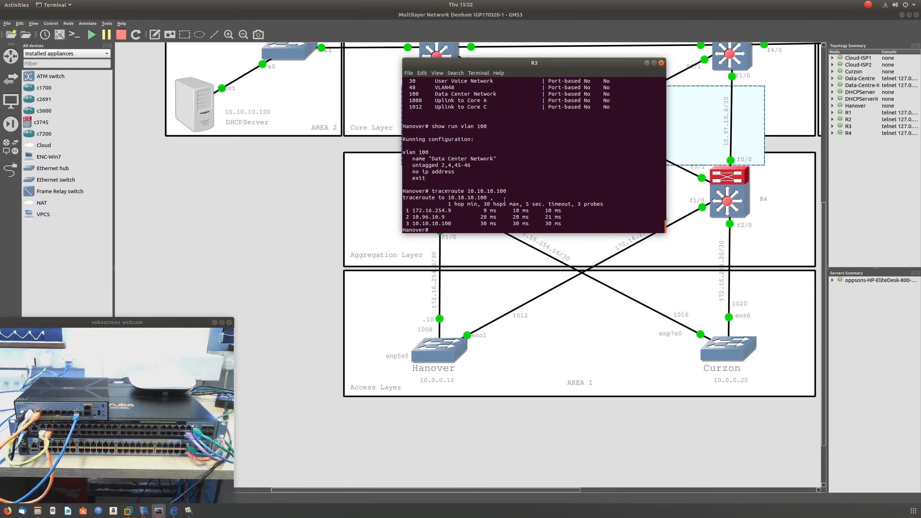
- Move the terminal clear of R3 in the topology and try to ping 10.10.10.100 from Hanover with 100000 repetitions
{"action": "left_click_drag", "start_coordinate": [471, 63], "coordinate": [616, 77]}
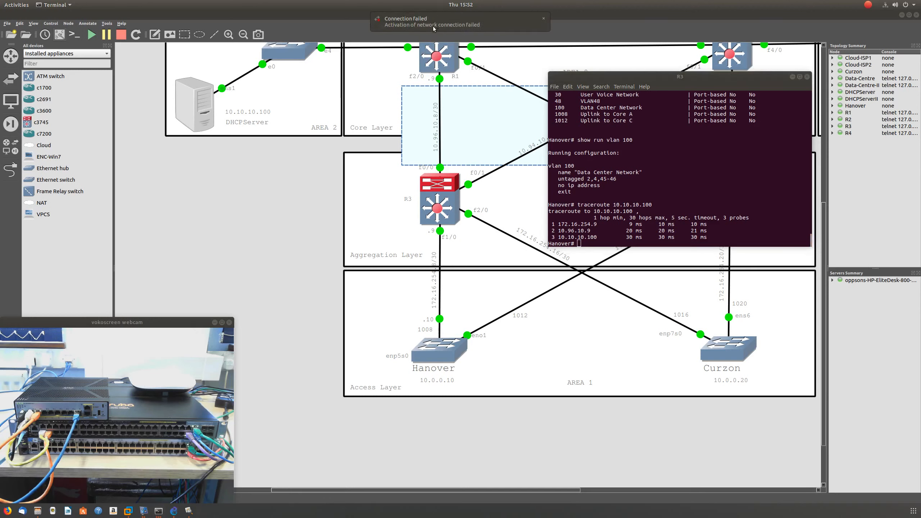
{"action": "left_click", "coordinate": [595, 235]}
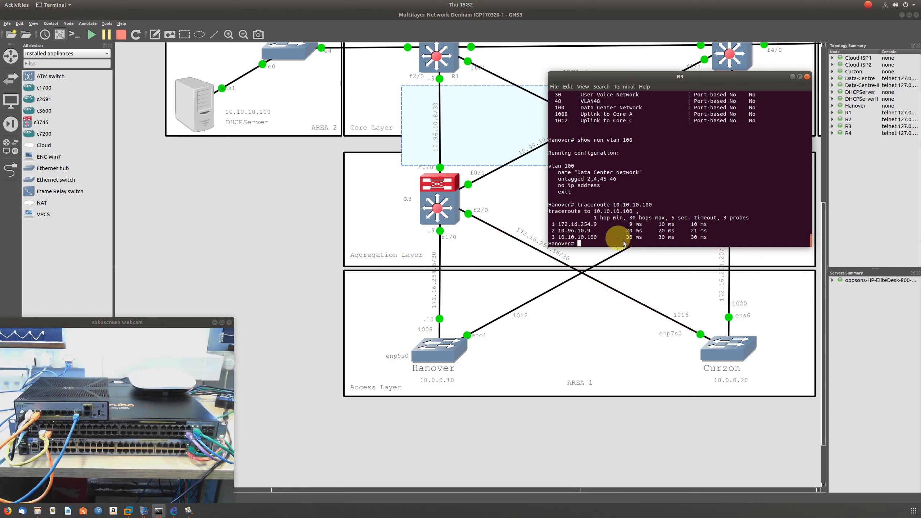
{"action": "type", "text": "ping "}
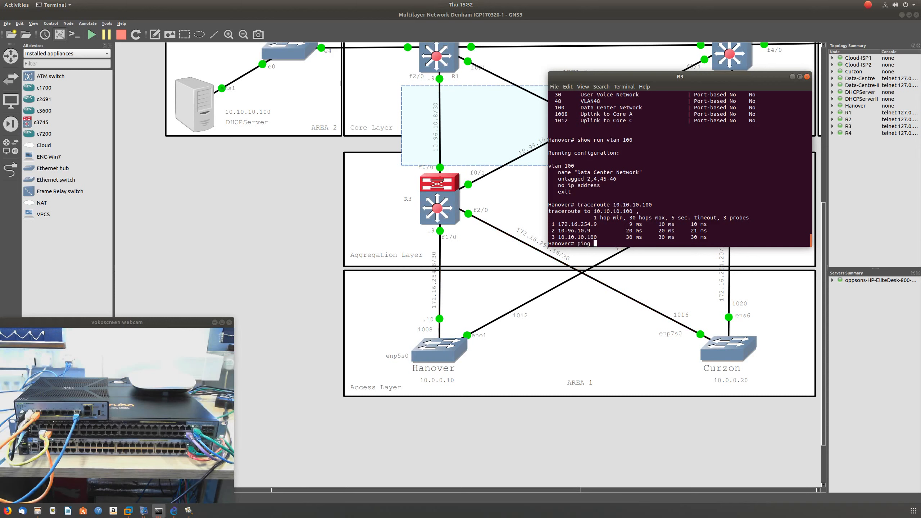
{"action": "type", "text": "10."}
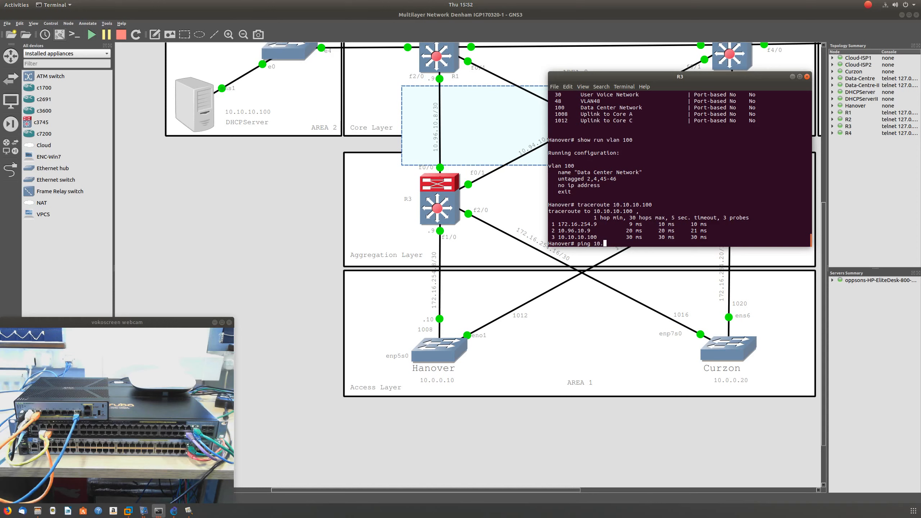
{"action": "type", "text": "10.10.100"}
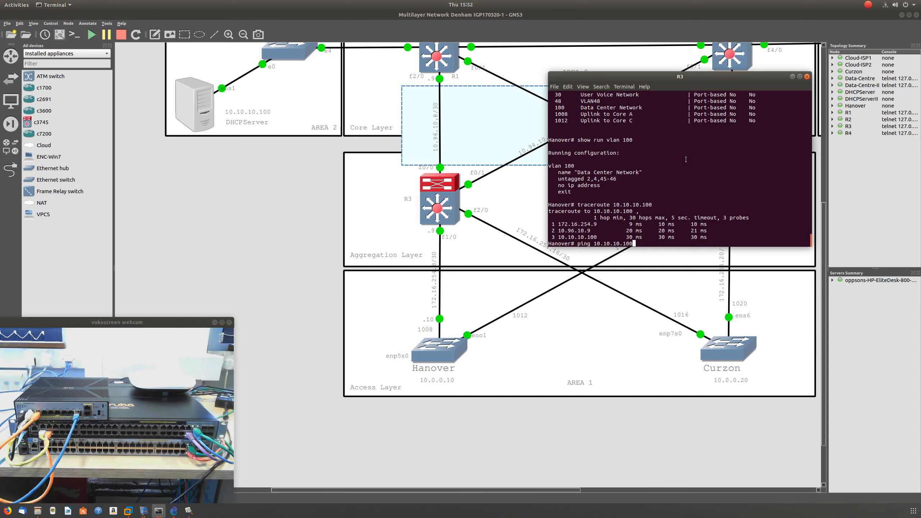
{"action": "left_click", "coordinate": [652, 211]}
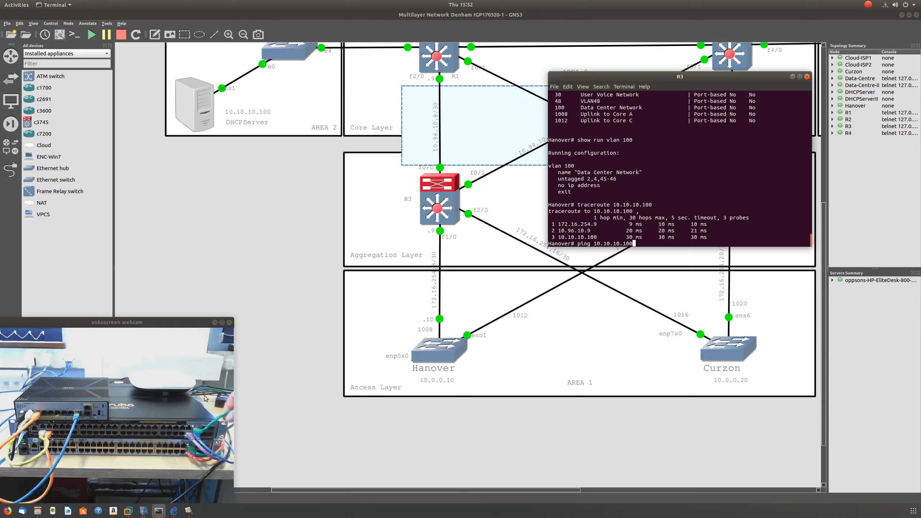
{"action": "left_click", "coordinate": [209, 431]}
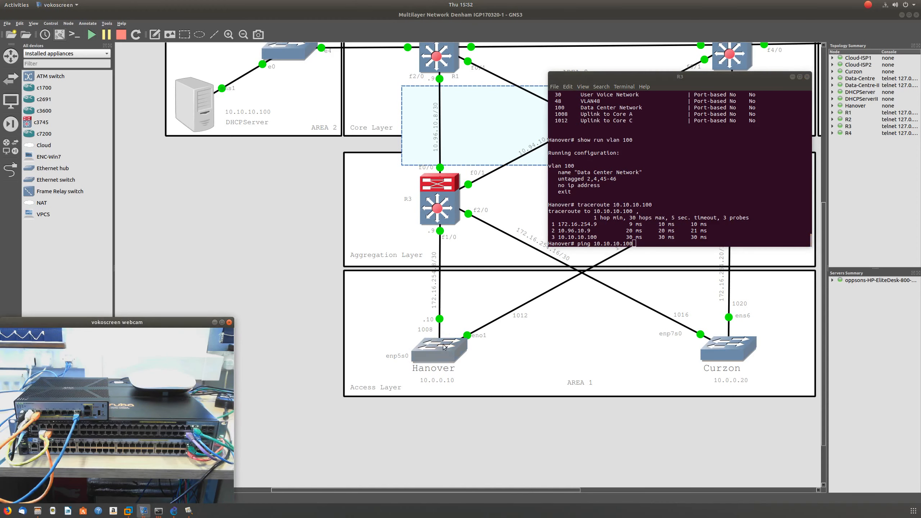
{"action": "left_click", "coordinate": [635, 242]}
{"action": "left_click", "coordinate": [670, 230]}
{"action": "type", "text": "re"}
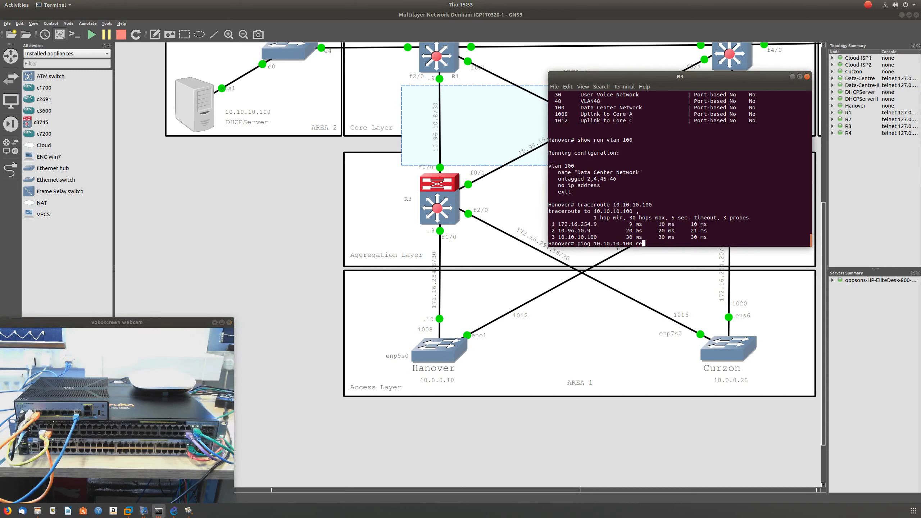
{"action": "type", "text": "petitions 100000"}
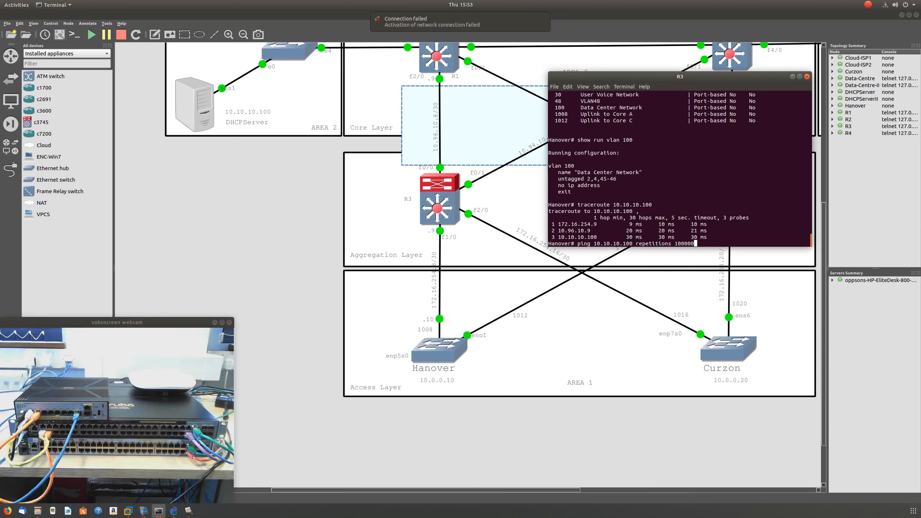
{"action": "key", "text": "Return"}
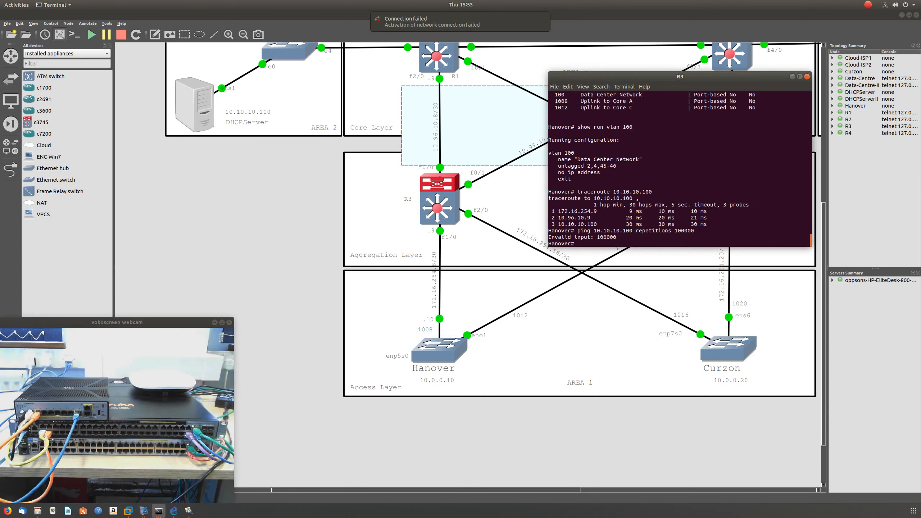
- Query the allowed repetition range for the ping command and ping 10.10.10.100 from Hanover with 10000 repetitions
{"action": "key", "text": "Up"}
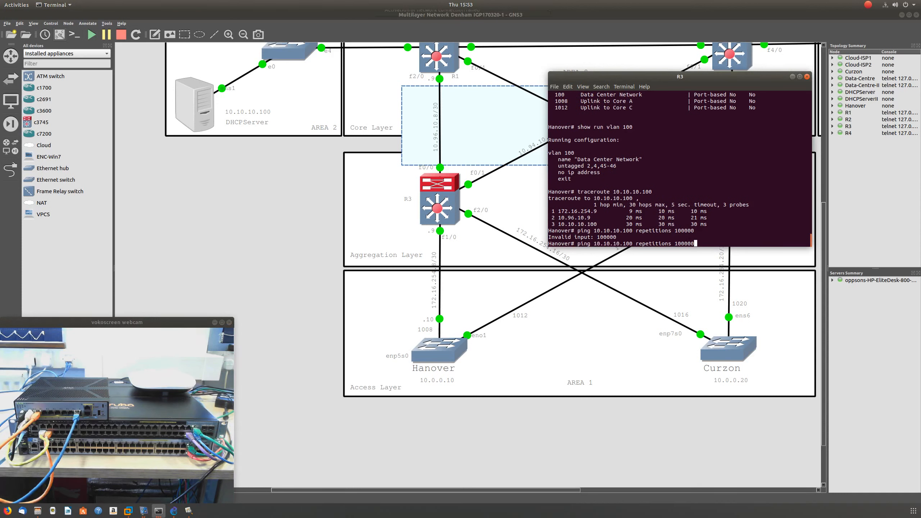
{"action": "key", "text": "Left"}
{"action": "key", "text": "Left"}
{"action": "key", "text": "Left"}
{"action": "key", "text": "Left"}
{"action": "key", "text": "Left"}
{"action": "key", "text": "Left"}
{"action": "key", "text": "Left"}
{"action": "key", "text": "Left"}
{"action": "key", "text": "Right"}
{"action": "key", "text": "Right"}
{"action": "key", "text": "Right"}
{"action": "key", "text": "Right"}
{"action": "key", "text": "Right"}
{"action": "key", "text": "Right"}
{"action": "key", "text": "Right"}
{"action": "key", "text": "Right"}
{"action": "key", "text": "BackSpace"}
{"action": "key", "text": "BackSpace"}
{"action": "key", "text": "BackSpace"}
{"action": "key", "text": "BackSpace"}
{"action": "key", "text": "BackSpace"}
{"action": "key", "text": "BackSpace"}
{"action": "key", "text": "BackSpace"}
{"action": "key", "text": "BackSpace"}
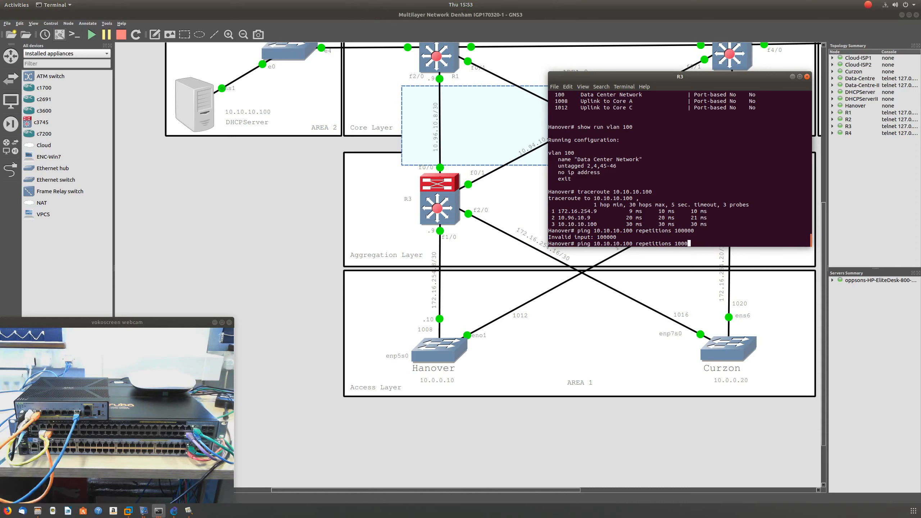
{"action": "type", "text": "?"}
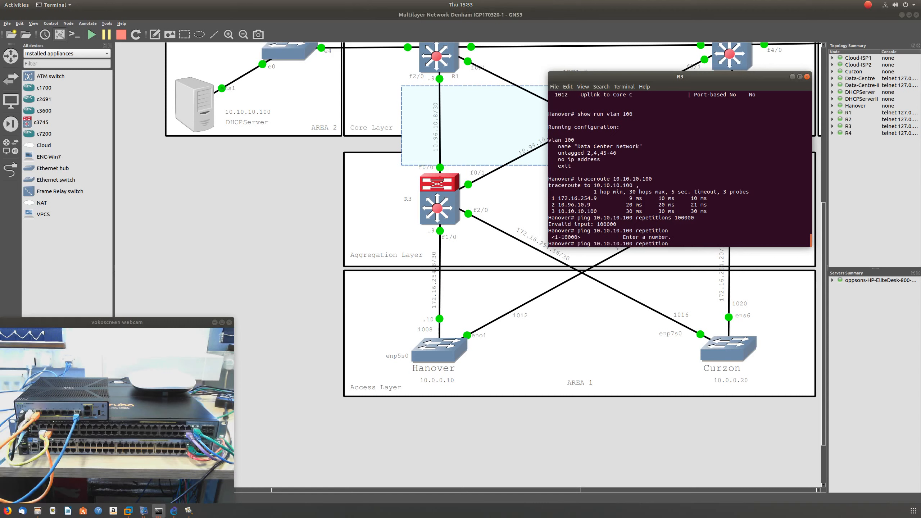
{"action": "type", "text": "10000"}
{"action": "key", "text": "Return"}
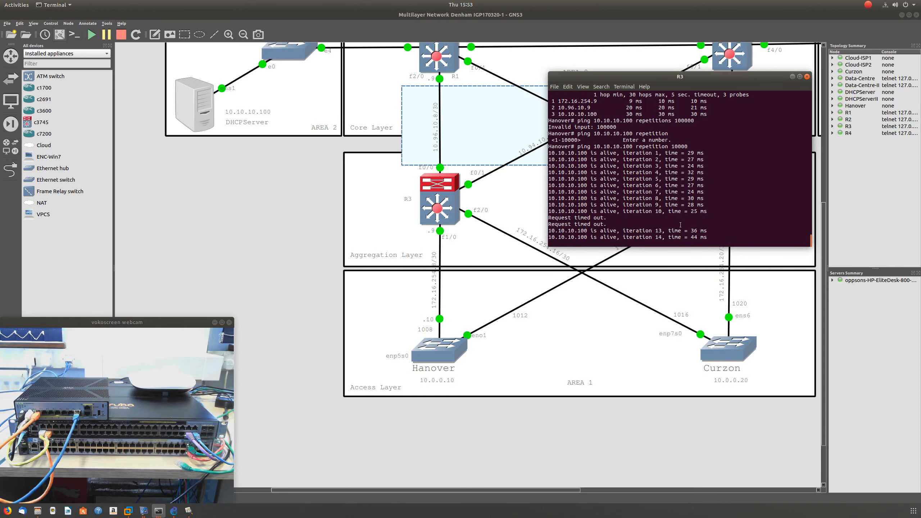
- Return to the Hanover terminal and stop the running ping to 10.10.10.100
{"action": "left_click", "coordinate": [501, 325]}
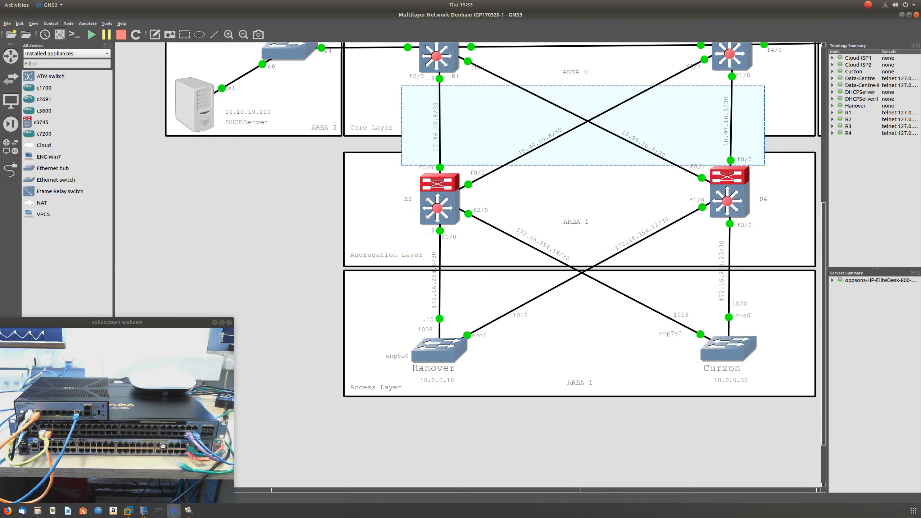
{"action": "left_click", "coordinate": [159, 511]}
{"action": "left_click", "coordinate": [159, 511]}
{"action": "left_click", "coordinate": [63, 454]}
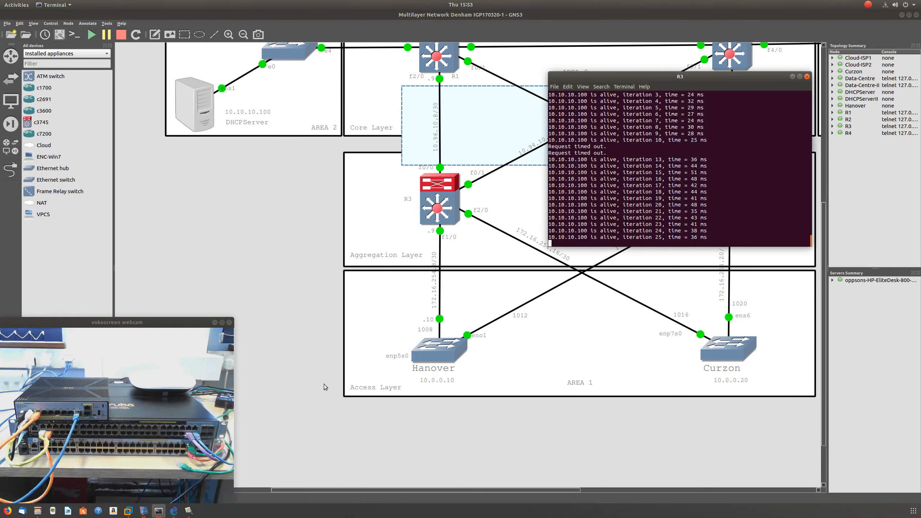
{"action": "left_click", "coordinate": [717, 225]}
{"action": "key", "text": "Return"}
- Recall the earlier traceroute to 10.10.10.100 at the Hanover prompt and run it again to check the new path
{"action": "key", "text": "Up"}
{"action": "key", "text": "Up"}
{"action": "key", "text": "Up"}
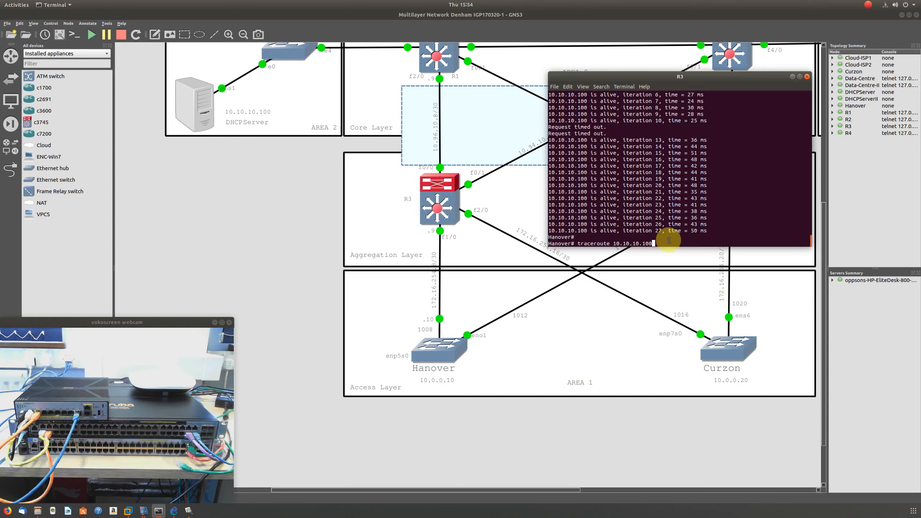
{"action": "left_click_drag", "start_coordinate": [824, 209], "coordinate": [831, 157]}
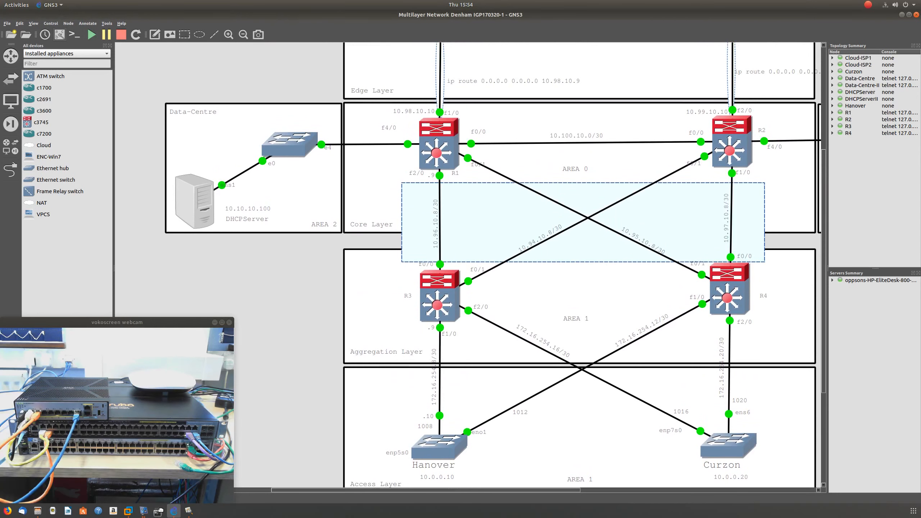
{"action": "left_click_drag", "start_coordinate": [443, 490], "coordinate": [475, 492]}
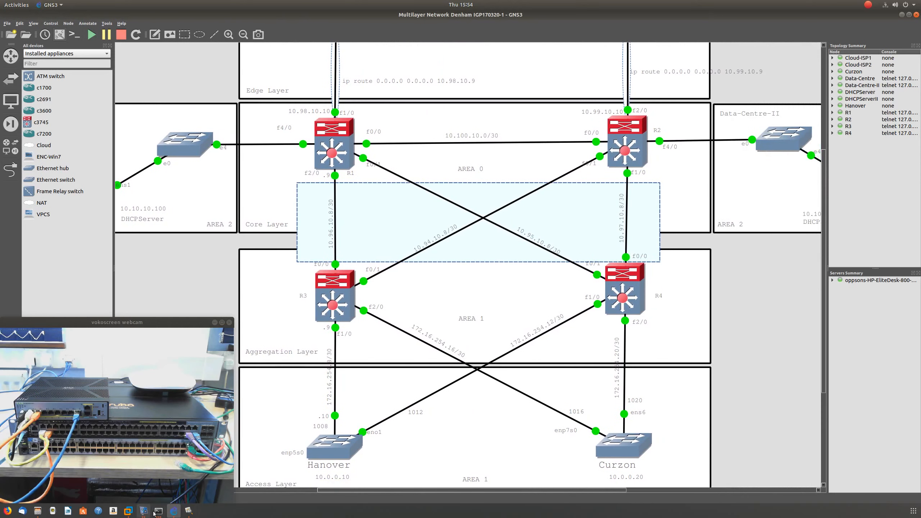
{"action": "left_click", "coordinate": [158, 512]}
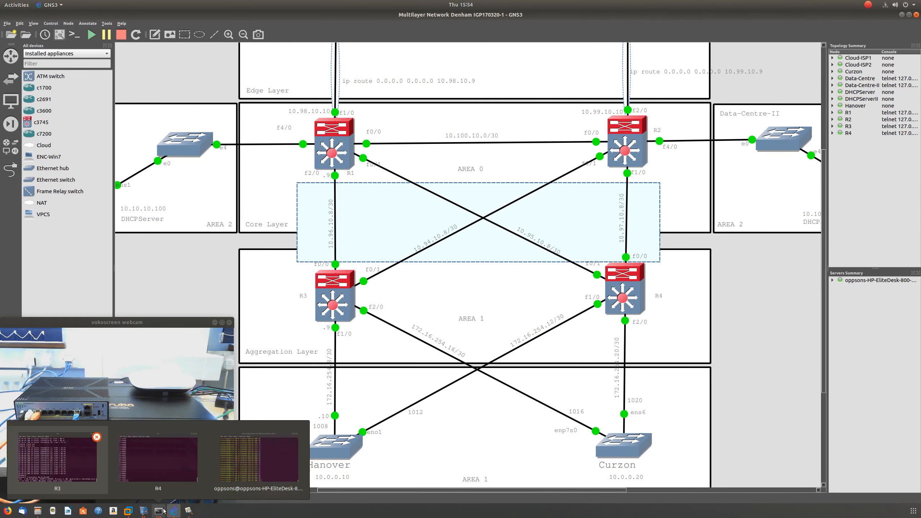
{"action": "left_click", "coordinate": [71, 463]}
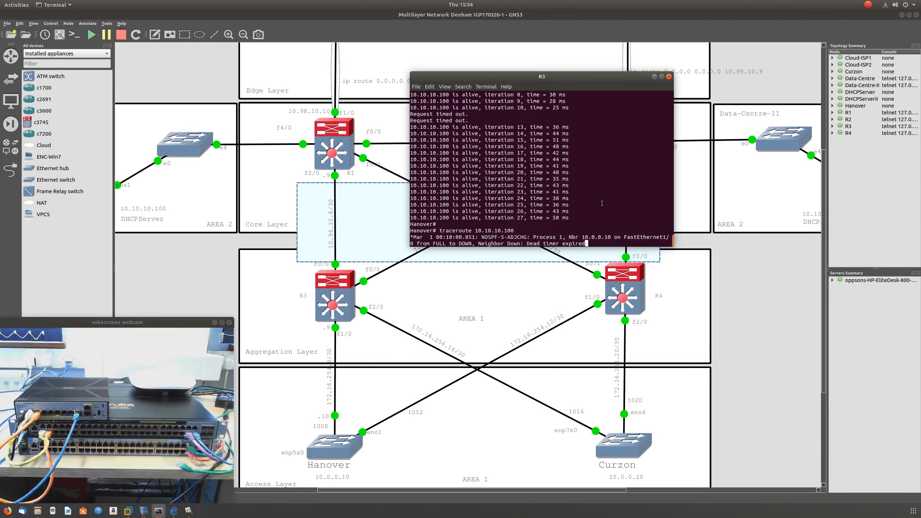
{"action": "left_click", "coordinate": [602, 203]}
{"action": "left_click", "coordinate": [588, 221]}
{"action": "key", "text": "Return"}
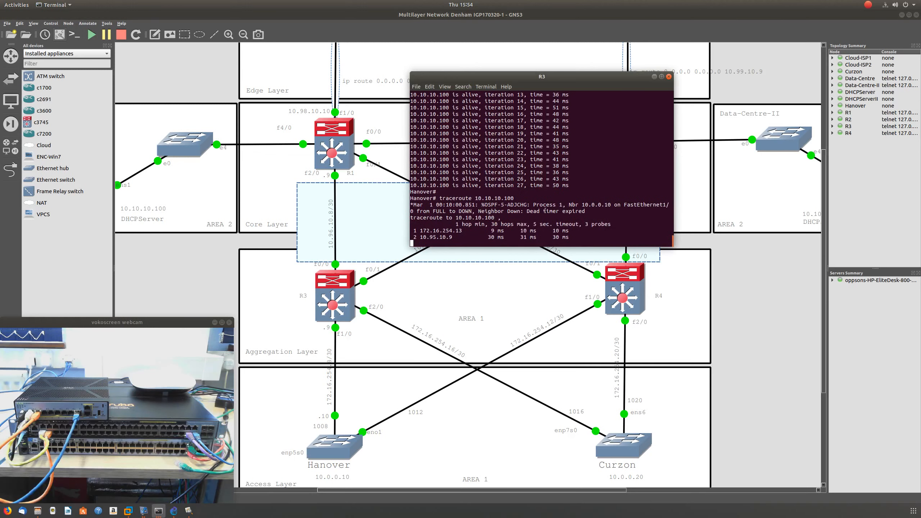
- Move the Hanover terminal below the core routers and repeat the traceroute to 10.10.10.100
{"action": "left_click_drag", "start_coordinate": [512, 212], "coordinate": [581, 219]}
{"action": "key", "text": "Return"}
{"action": "key", "text": "Return"}
{"action": "key", "text": "Return"}
{"action": "key", "text": "Return"}
{"action": "key", "text": "Return"}
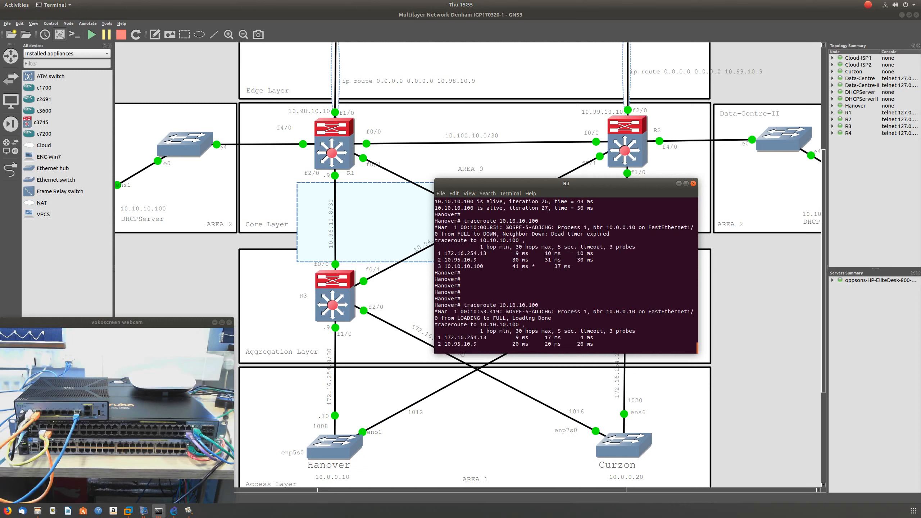
{"action": "key", "text": "Return"}
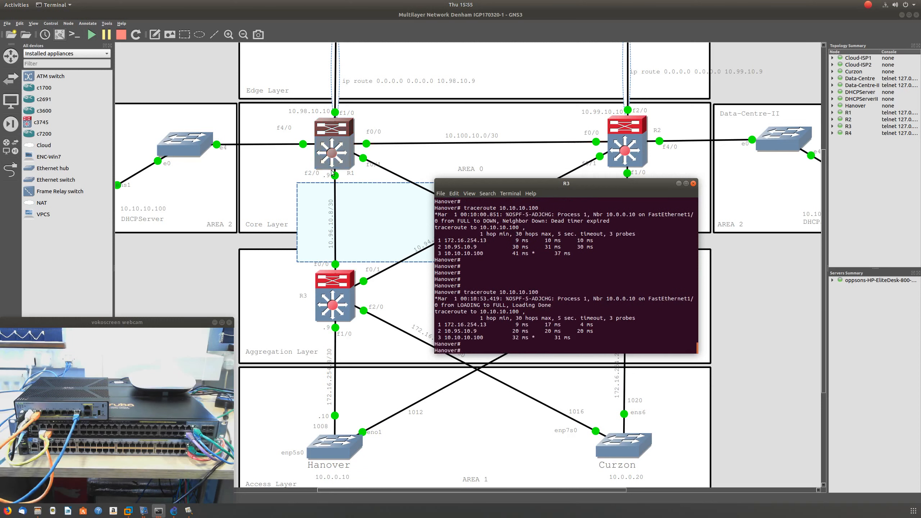
- Open the console of router R1, place its window beside the topology and get a clean prompt
{"action": "double_click", "coordinate": [330, 152]}
{"action": "left_click_drag", "start_coordinate": [154, 20], "coordinate": [717, 111]}
{"action": "left_click", "coordinate": [763, 182]}
{"action": "key", "text": "Return"}
{"action": "key", "text": "Return"}
{"action": "key", "text": "Return"}
{"action": "key", "text": "Return"}
{"action": "key", "text": "Return"}
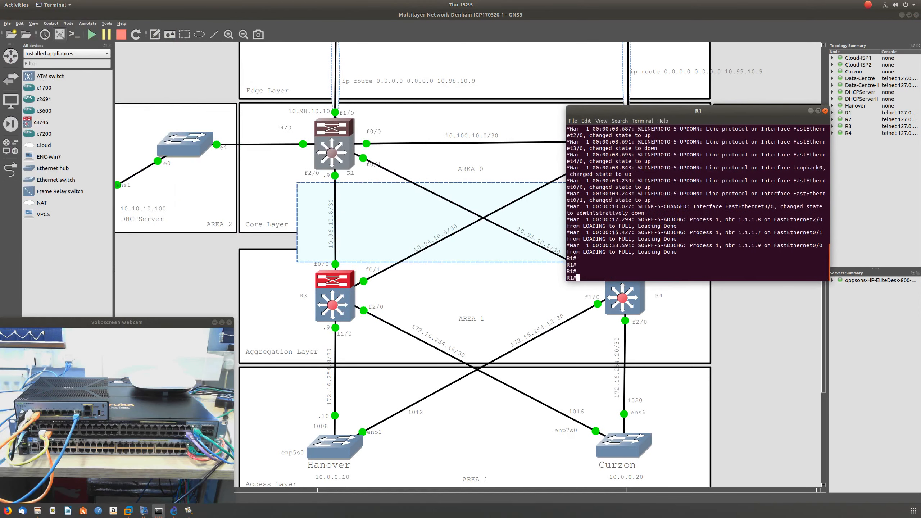
{"action": "key", "text": "Return"}
{"action": "key", "text": "Return"}
{"action": "key", "text": "Return"}
{"action": "key", "text": "Return"}
{"action": "key", "text": "Return"}
{"action": "key", "text": "Return"}
{"action": "key", "text": "Return"}
{"action": "key", "text": "Return"}
{"action": "key", "text": "Return"}
{"action": "key", "text": "Return"}
{"action": "key", "text": "Return"}
{"action": "key", "text": "Return"}
{"action": "key", "text": "Return"}
{"action": "key", "text": "Return"}
{"action": "key", "text": "Return"}
{"action": "key", "text": "Return"}
{"action": "key", "text": "Return"}
{"action": "key", "text": "Return"}
{"action": "key", "text": "Return"}
- Display the full status of interface f2/0 on R1 with show int f2/0
{"action": "type", "text": "sh"}
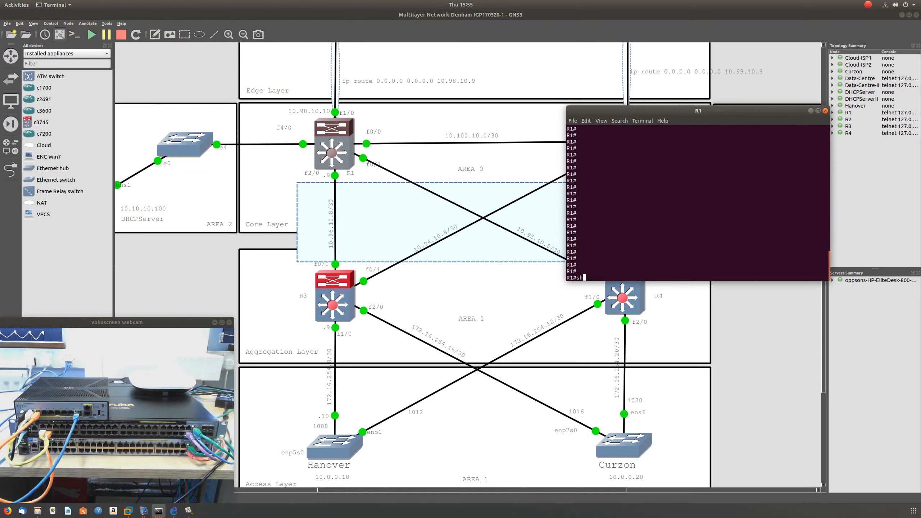
{"action": "type", "text": "ow int f2/0"}
{"action": "key", "text": "Return"}
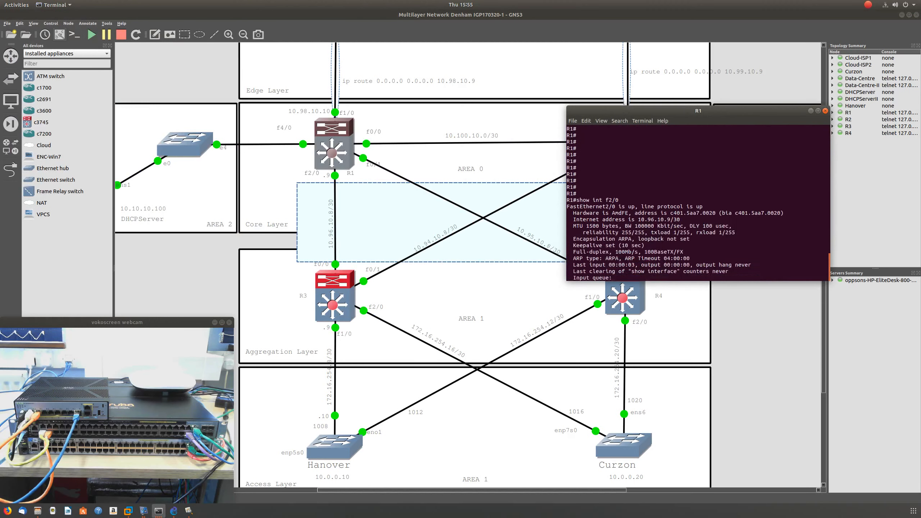
{"action": "key", "text": "space"}
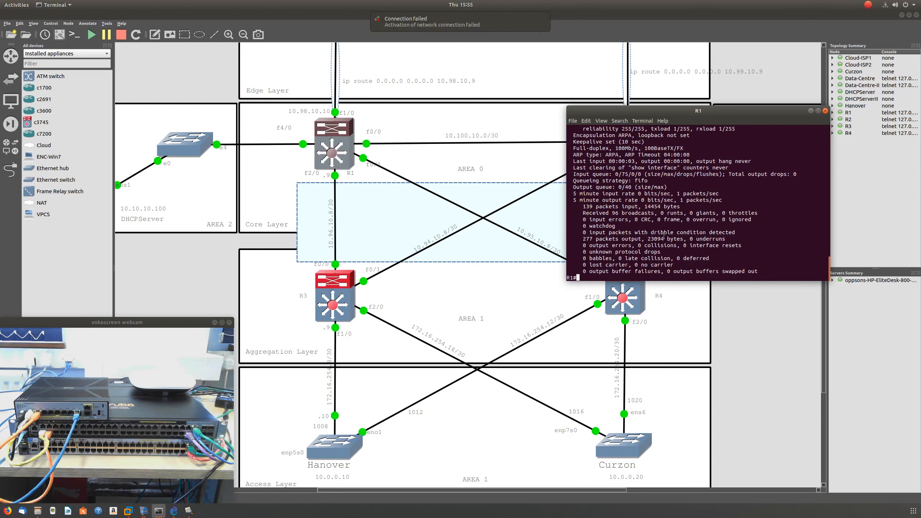
{"action": "key", "text": "Return"}
{"action": "key", "text": "Return"}
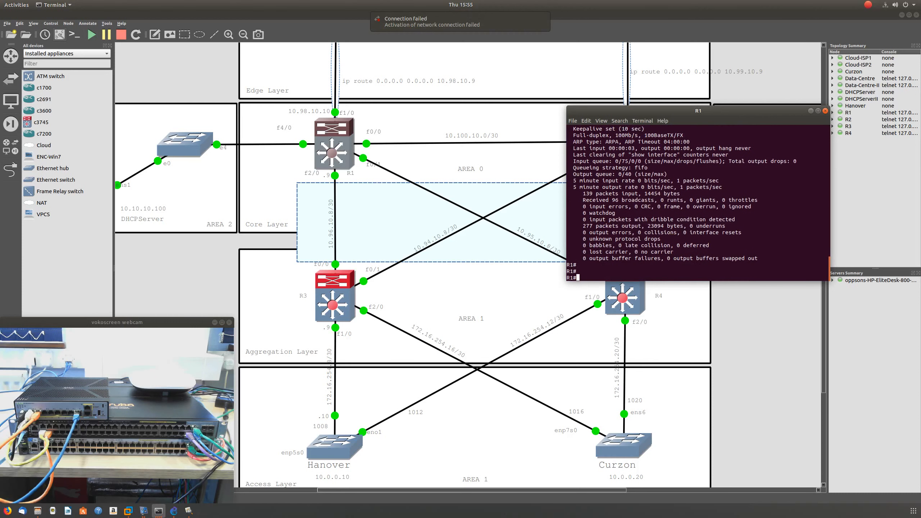
{"action": "key", "text": "Return"}
- Enter global configuration mode on R1 with conf t
{"action": "type", "text": "conf yt"}
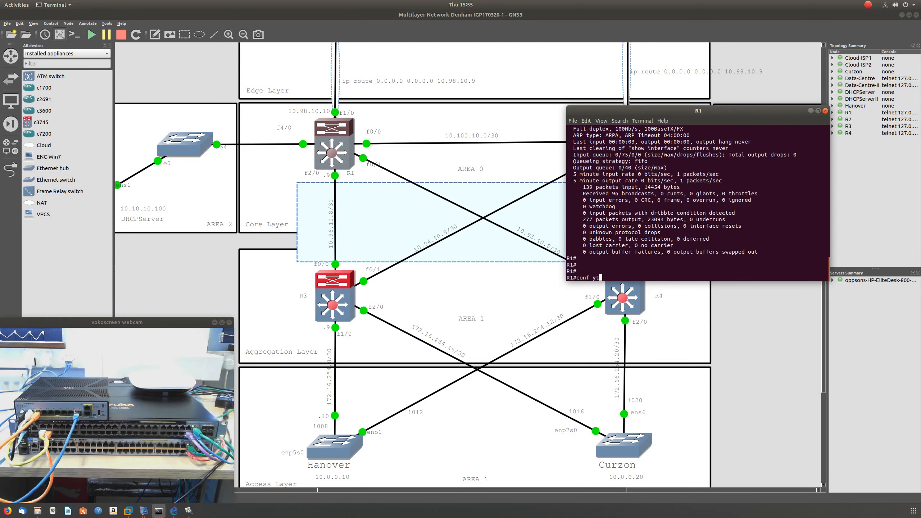
{"action": "key", "text": "Return"}
{"action": "type", "text": "]conf t"}
{"action": "key", "text": "Return"}
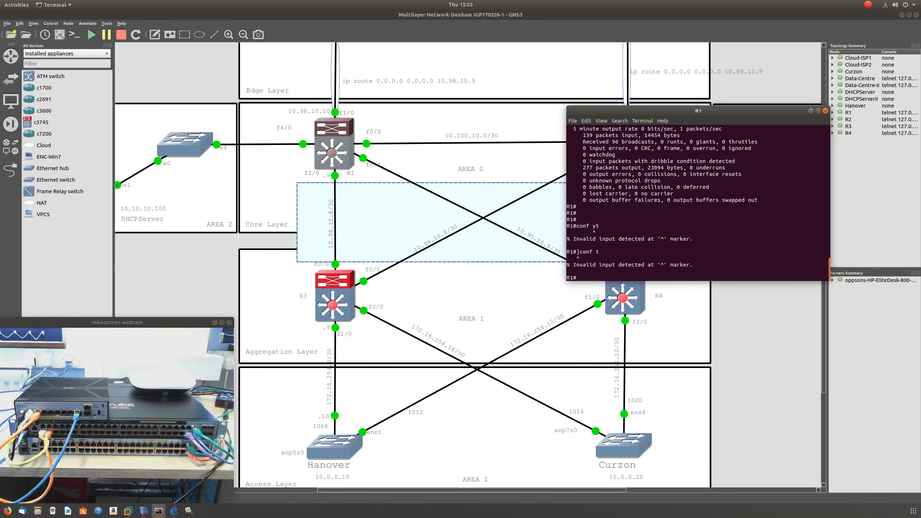
{"action": "type", "text": "conf t"}
{"action": "key", "text": "Return"}
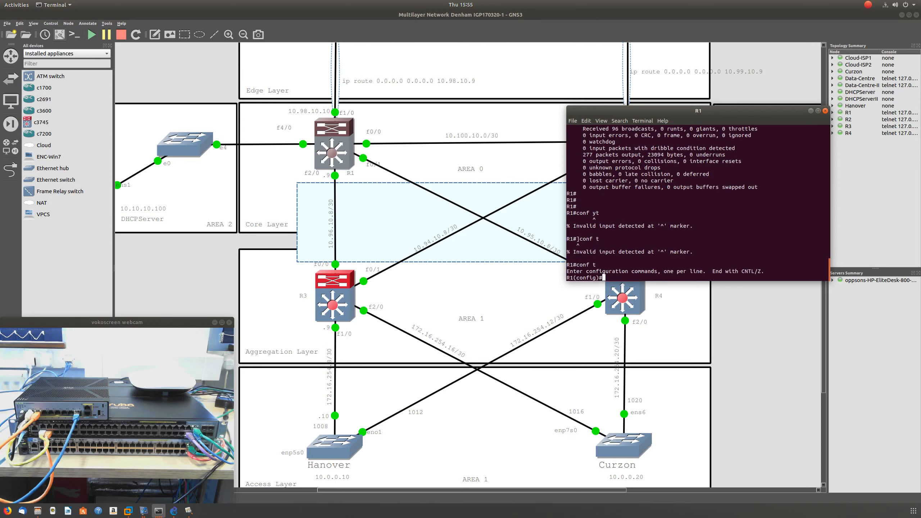
- Shut down interface f2/0 on R1, with the Hanover ping window placed beside R1's console
{"action": "type", "text": "int f2/0"}
{"action": "key", "text": "Return"}
{"action": "type", "text": "shut"}
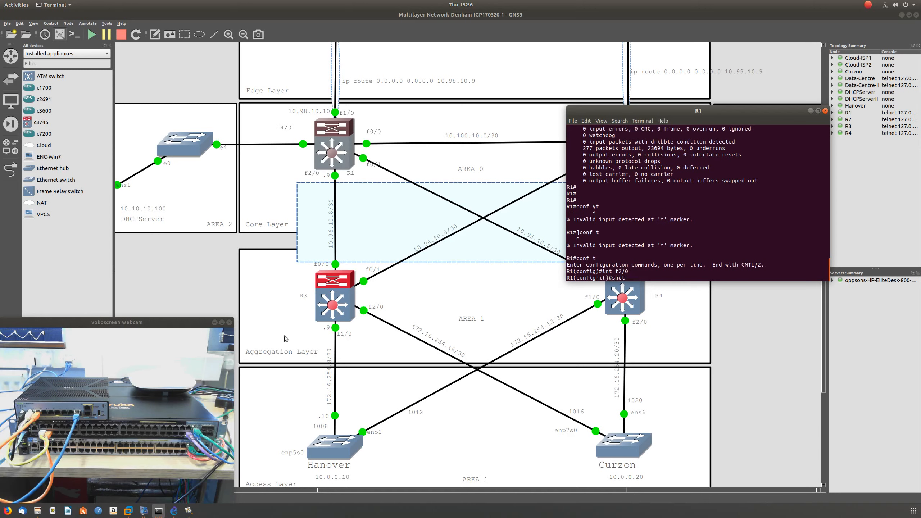
{"action": "left_click", "coordinate": [160, 510]}
{"action": "left_click", "coordinate": [155, 460]}
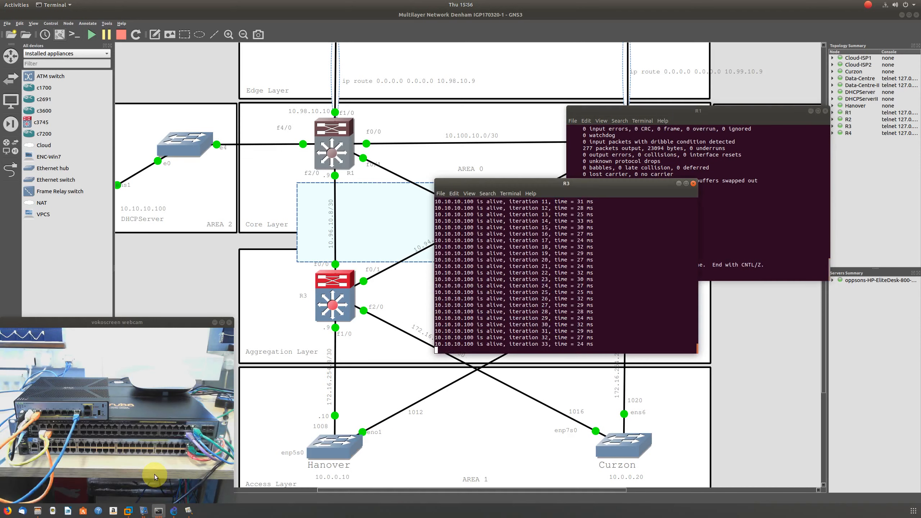
{"action": "left_click_drag", "start_coordinate": [601, 186], "coordinate": [341, 125]}
{"action": "left_click", "coordinate": [620, 257]}
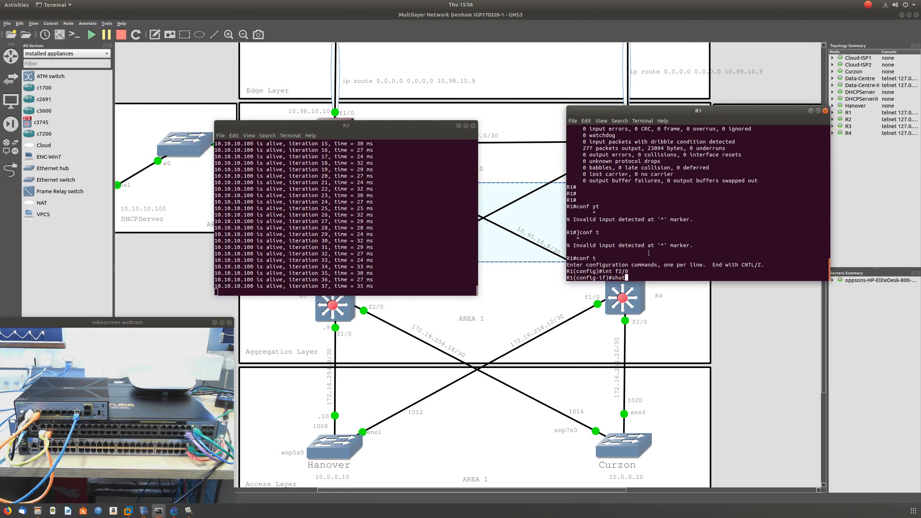
{"action": "key", "text": "Return"}
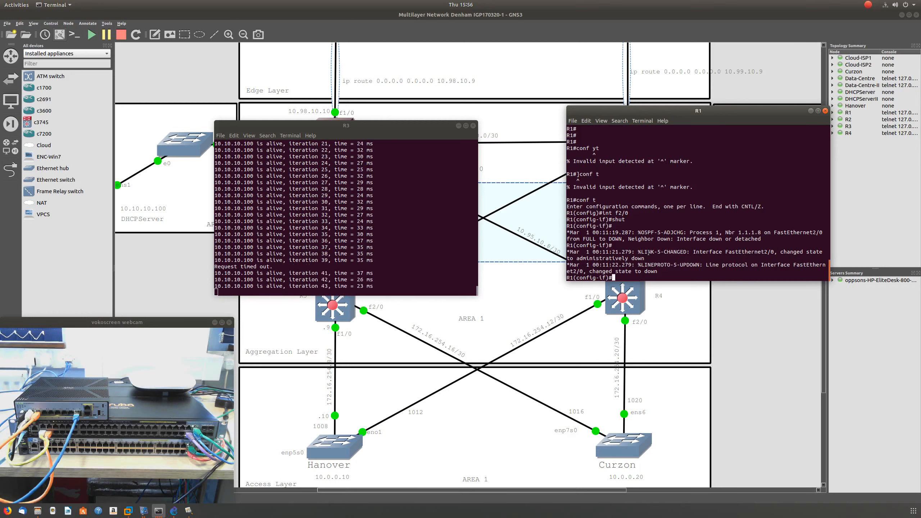
- Stop the running ping at the Hanover prompt and run traceroute 10.10.10.100
{"action": "left_click", "coordinate": [397, 261]}
{"action": "key", "text": "ctrl+c"}
{"action": "key", "text": "Return"}
{"action": "key", "text": "Return"}
{"action": "type", "text": "traceroute 10.10.10.100"}
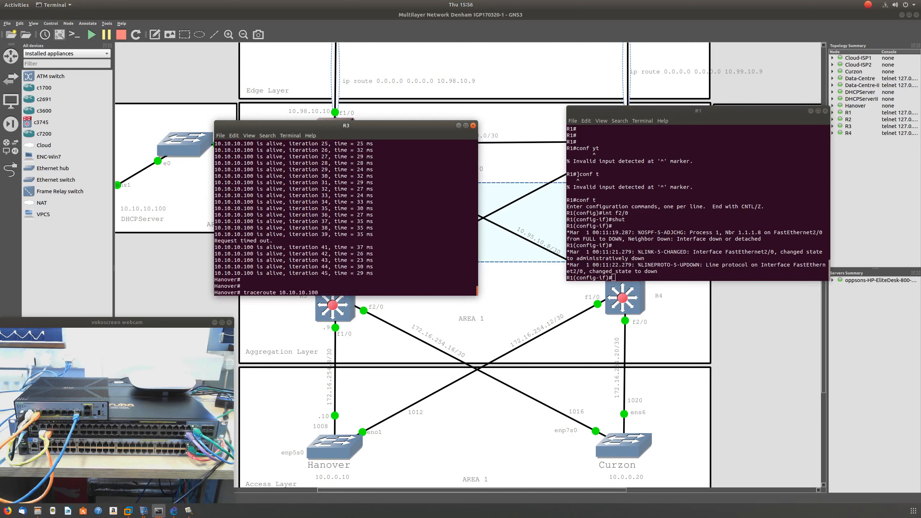
{"action": "key", "text": "Return"}
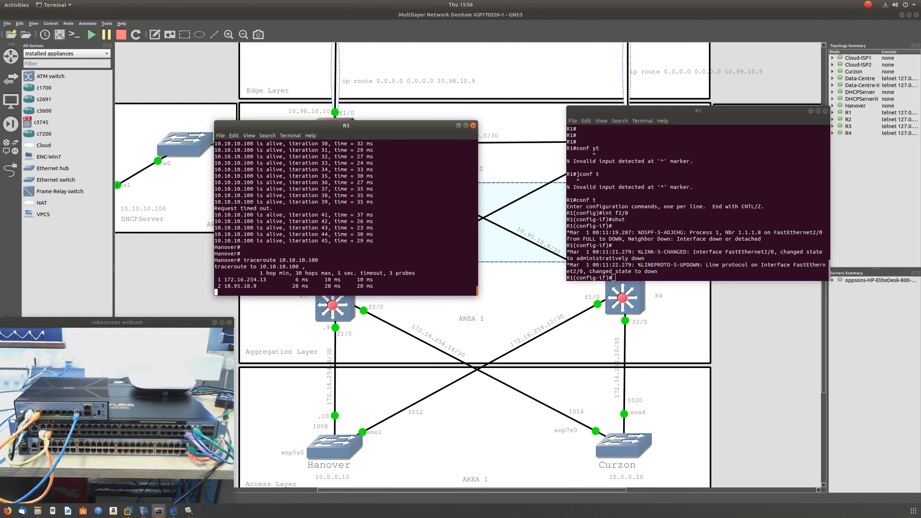
- Bring the topology forward and place only the Hanover terminal over it, leaving R1 and R3 uncovered
{"action": "left_click", "coordinate": [543, 244]}
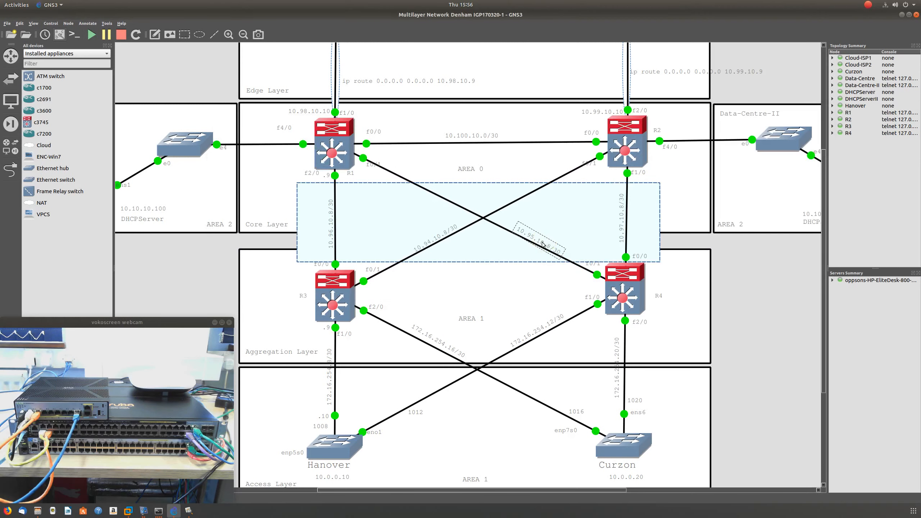
{"action": "left_click", "coordinate": [158, 511]}
{"action": "left_click", "coordinate": [54, 461]}
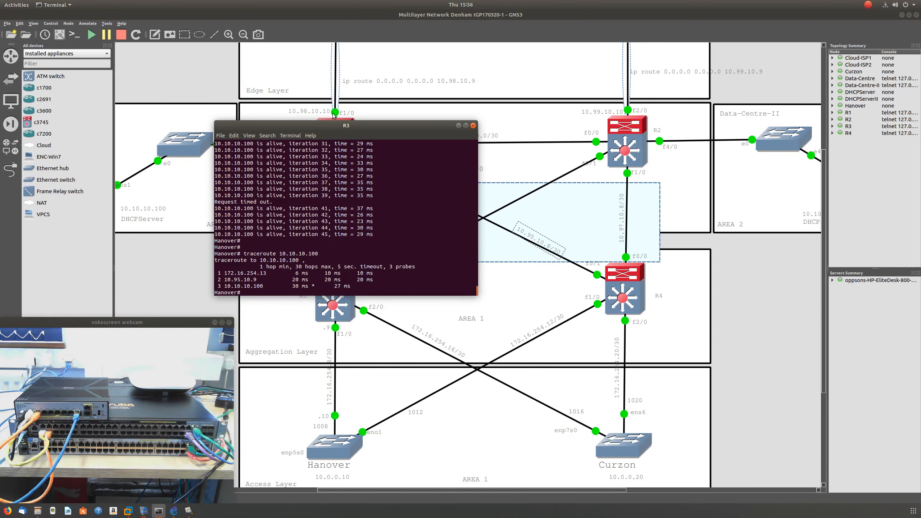
{"action": "left_click_drag", "start_coordinate": [289, 126], "coordinate": [475, 131]}
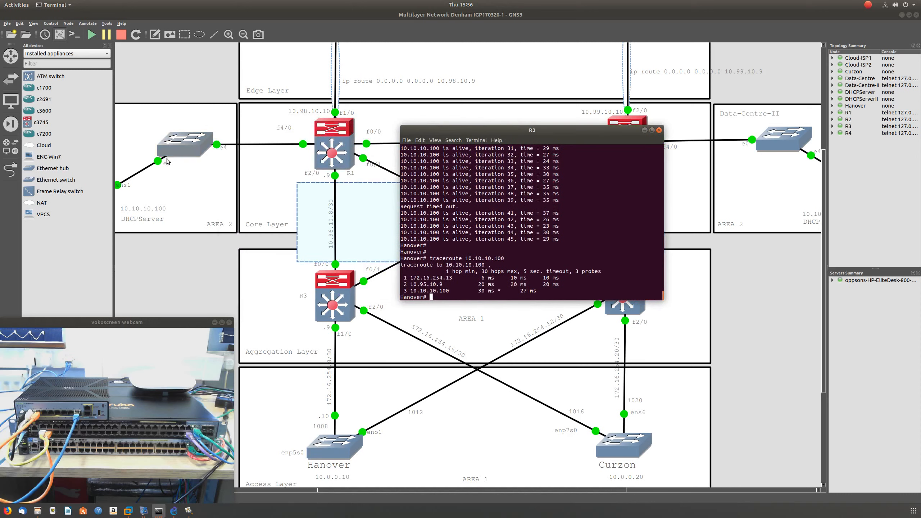
- Return to the Hanover terminal and get a clean prompt
{"action": "mouse_move", "coordinate": [159, 511]}
{"action": "left_mouse_down"}
{"action": "mouse_move", "coordinate": [254, 506]}
{"action": "mouse_move", "coordinate": [161, 512]}
{"action": "left_mouse_up"}
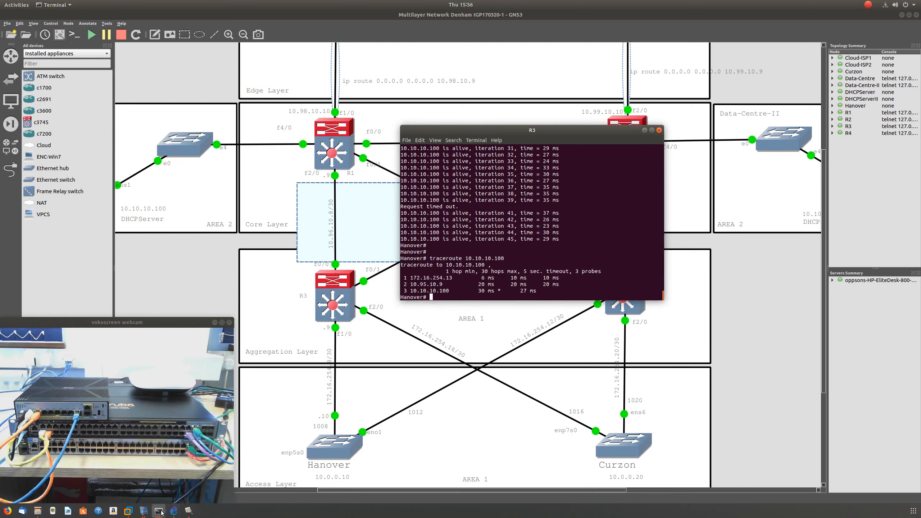
{"action": "left_click", "coordinate": [144, 512]}
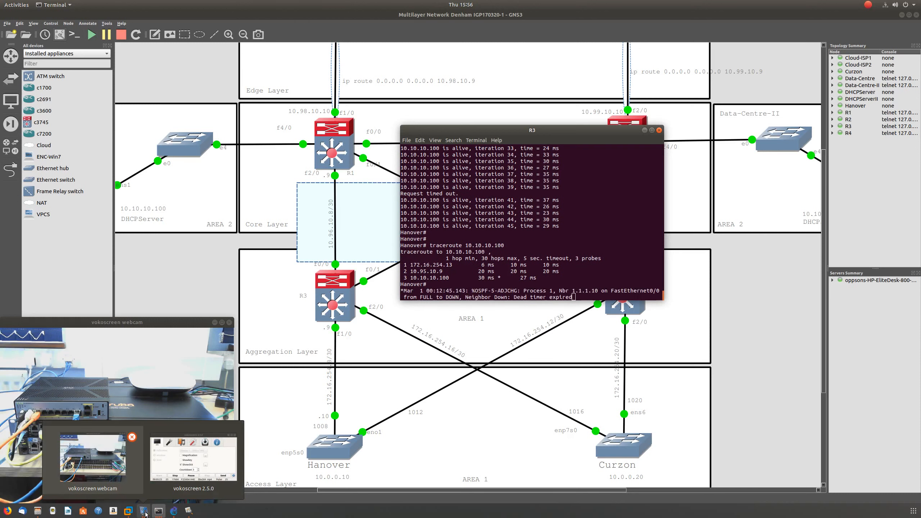
{"action": "left_click", "coordinate": [158, 512]}
{"action": "left_click", "coordinate": [158, 512]}
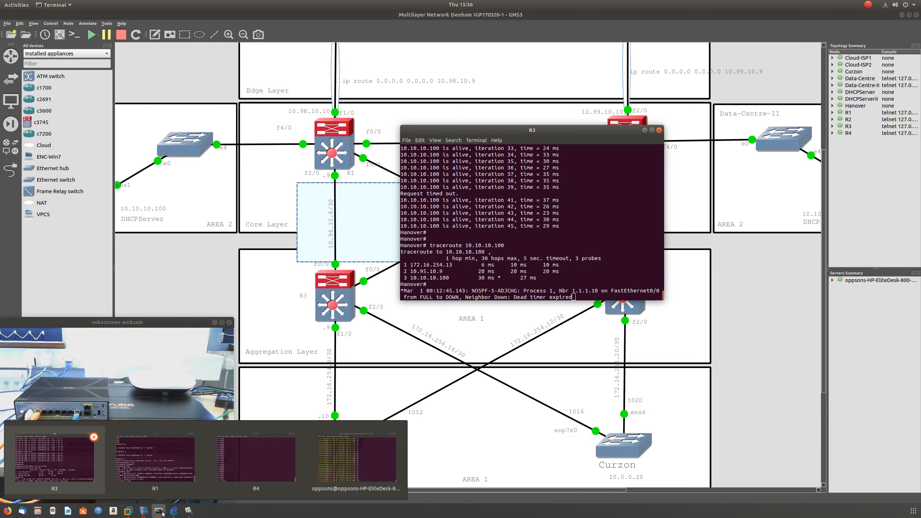
{"action": "left_click", "coordinate": [54, 459]}
{"action": "left_click", "coordinate": [584, 290]}
{"action": "key", "text": "Return"}
{"action": "key", "text": "Return"}
{"action": "key", "text": "Return"}
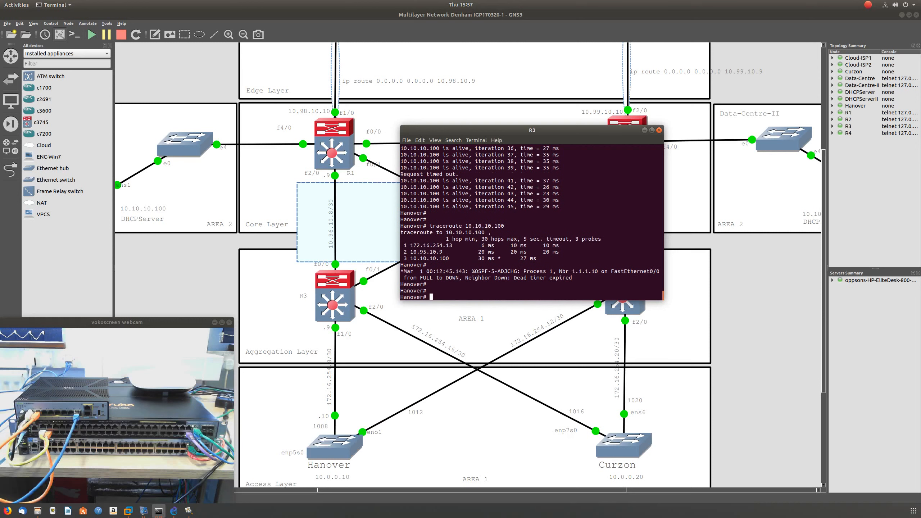
- Switch to R1's console and re-enable interface f2/0 with no shut
{"action": "left_click", "coordinate": [158, 514]}
{"action": "left_click", "coordinate": [159, 510]}
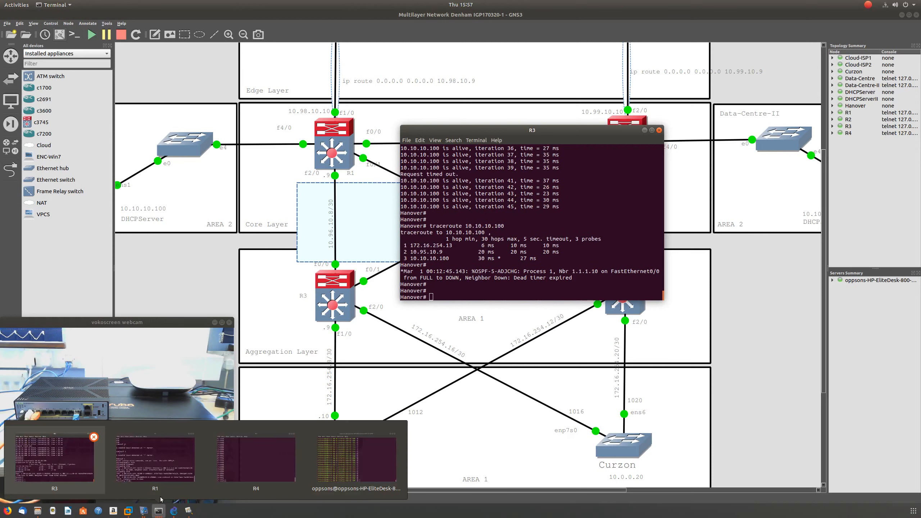
{"action": "left_click", "coordinate": [159, 490]}
{"action": "type", "text": "no shut"}
{"action": "key", "text": "Return"}
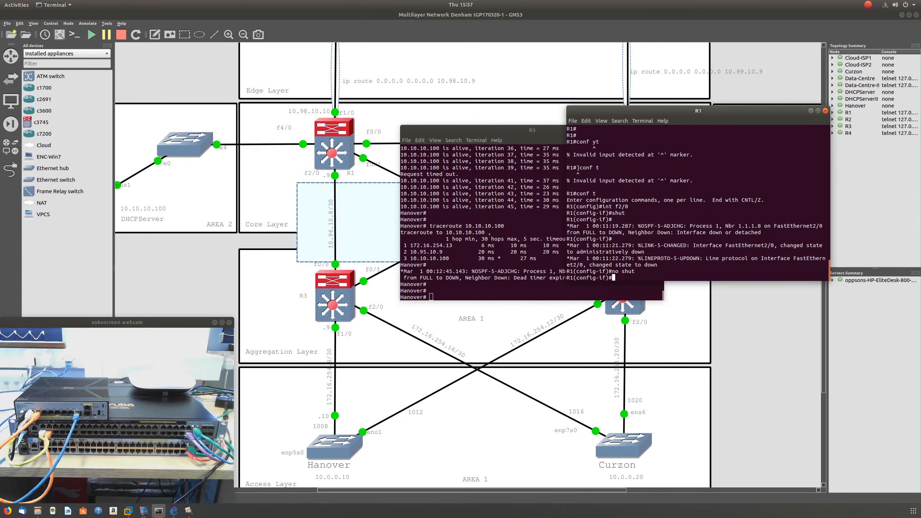
- Leave configuration mode on R1 and save the running configuration with copy run startup-config, accepting the default destination filename
{"action": "key", "text": "ctrl+z"}
{"action": "key", "text": "Return"}
{"action": "key", "text": "Return"}
{"action": "key", "text": "Return"}
{"action": "key", "text": "Return"}
{"action": "type", "text": "copy run sta"}
{"action": "key", "text": "Tab"}
{"action": "key", "text": "Return"}
{"action": "key", "text": "Return"}
{"action": "key", "text": "Return"}
{"action": "key", "text": "Return"}
{"action": "key", "text": "Return"}
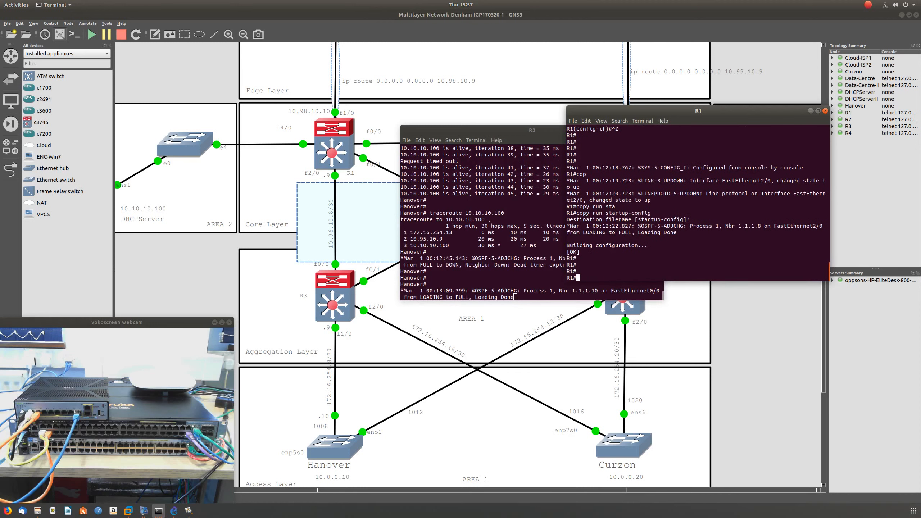
{"action": "key", "text": "Return"}
{"action": "key", "text": "Return"}
{"action": "key", "text": "Return"}
{"action": "key", "text": "Return"}
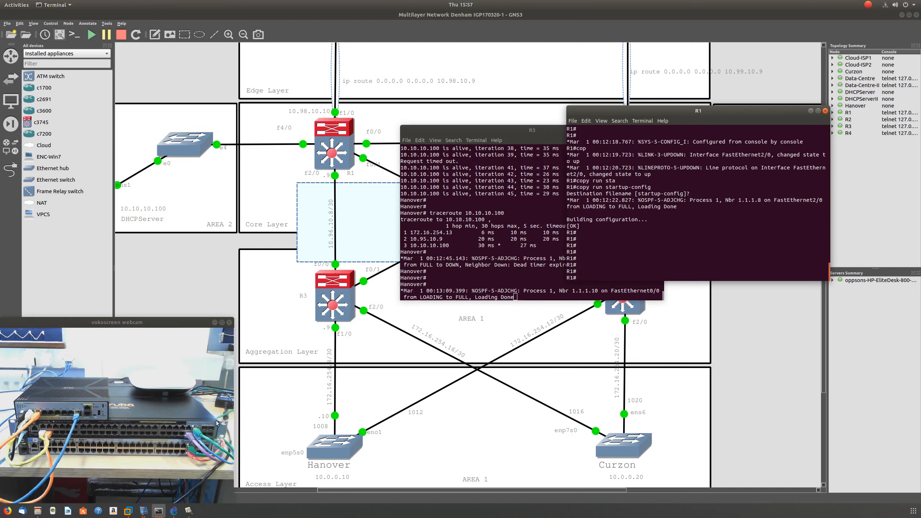
- List the host's network devices with nmcli dev in the local Linux terminal and widen its window
{"action": "left_click", "coordinate": [160, 511]}
{"action": "left_click", "coordinate": [160, 513]}
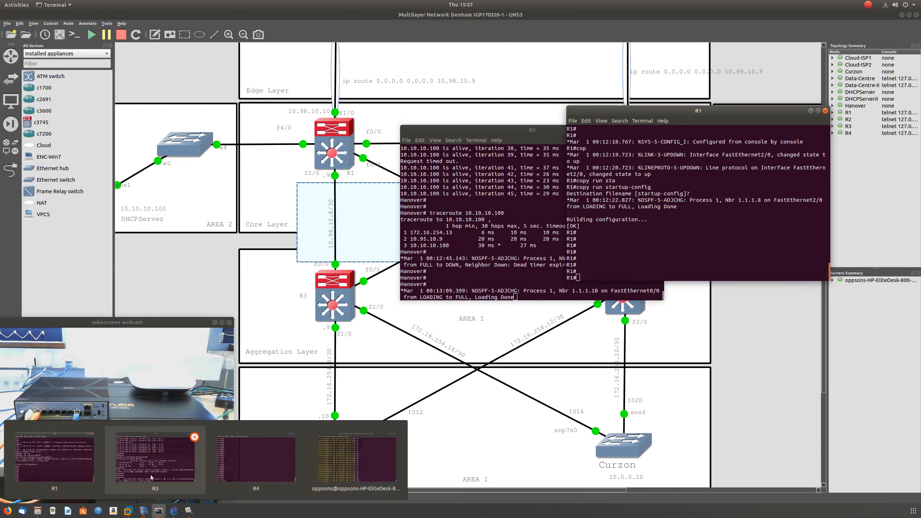
{"action": "left_click", "coordinate": [355, 460]}
{"action": "left_click", "coordinate": [604, 245]}
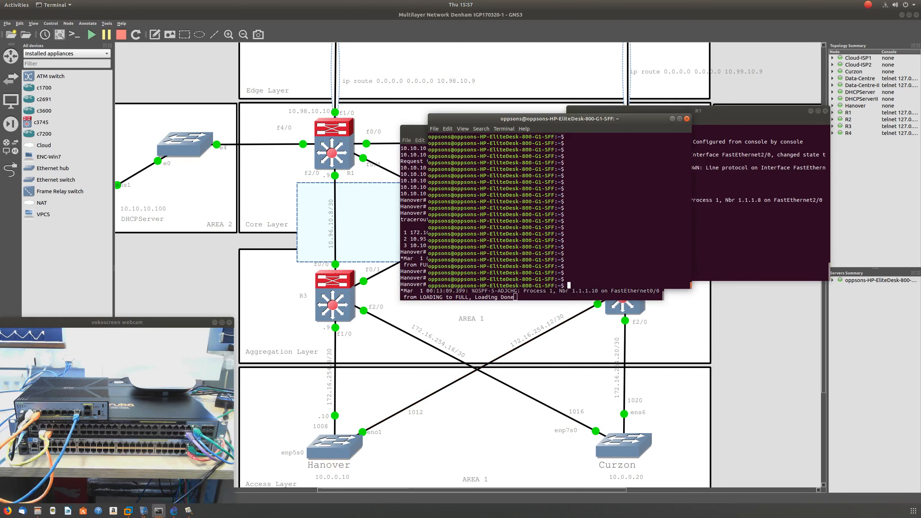
{"action": "type", "text": "nmcli dev"}
{"action": "key", "text": "Return"}
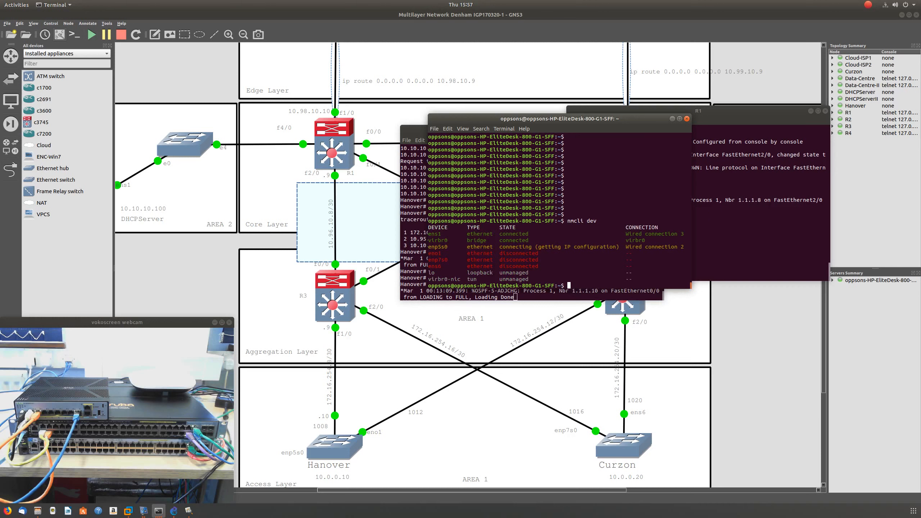
{"action": "left_click_drag", "start_coordinate": [429, 250], "coordinate": [416, 263]}
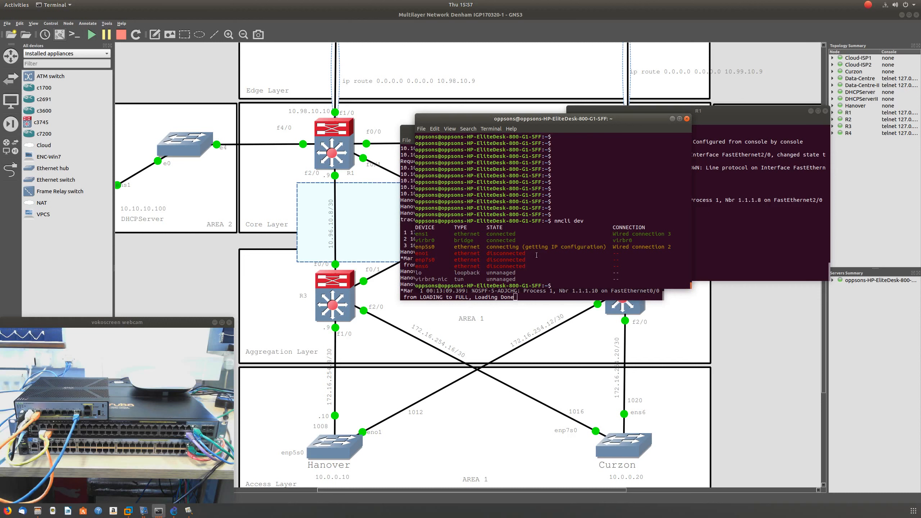
{"action": "left_click_drag", "start_coordinate": [621, 124], "coordinate": [586, 124]}
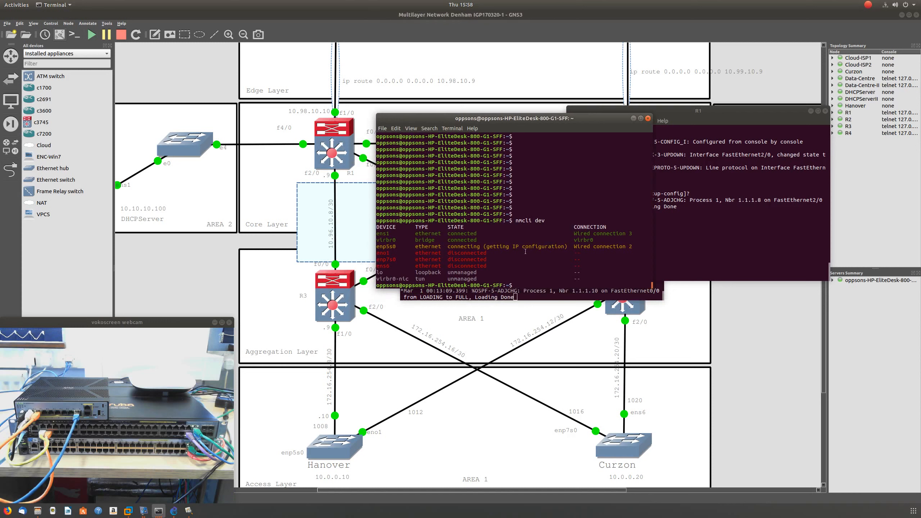
- Run ifconfig on the host and review the addresses and flags of its Ethernet interfaces
{"action": "type", "text": "ifocn"}
{"action": "key", "text": "BackSpace"}
{"action": "key", "text": "BackSpace"}
{"action": "key", "text": "BackSpace"}
{"action": "type", "text": "config"}
{"action": "key", "text": "Return"}
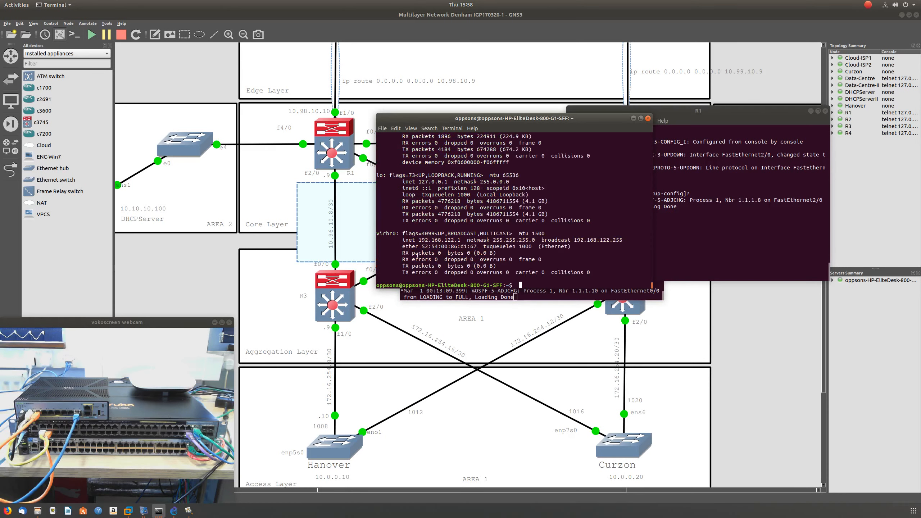
{"action": "scroll", "coordinate": [462, 244], "scroll_direction": "up", "scroll_amount": 2}
{"action": "scroll", "coordinate": [462, 243], "scroll_direction": "up", "scroll_amount": 7}
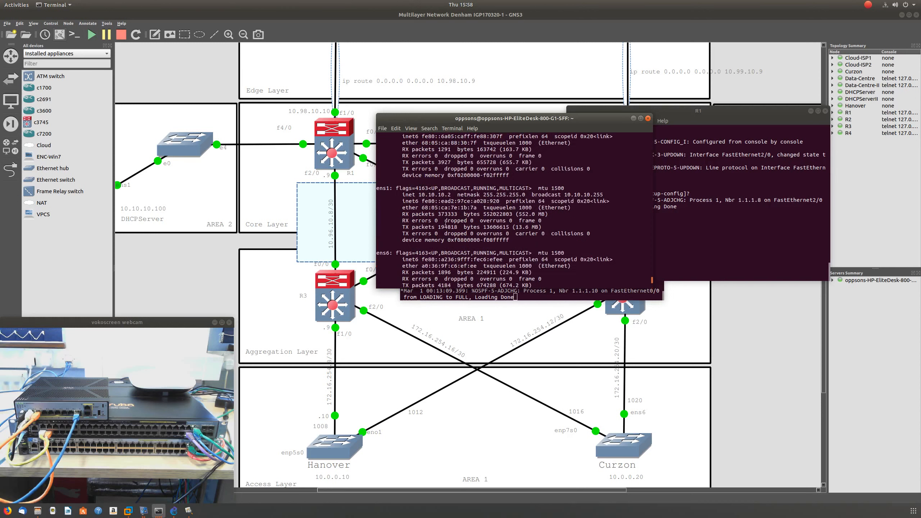
{"action": "scroll", "coordinate": [428, 238], "scroll_direction": "up", "scroll_amount": 3}
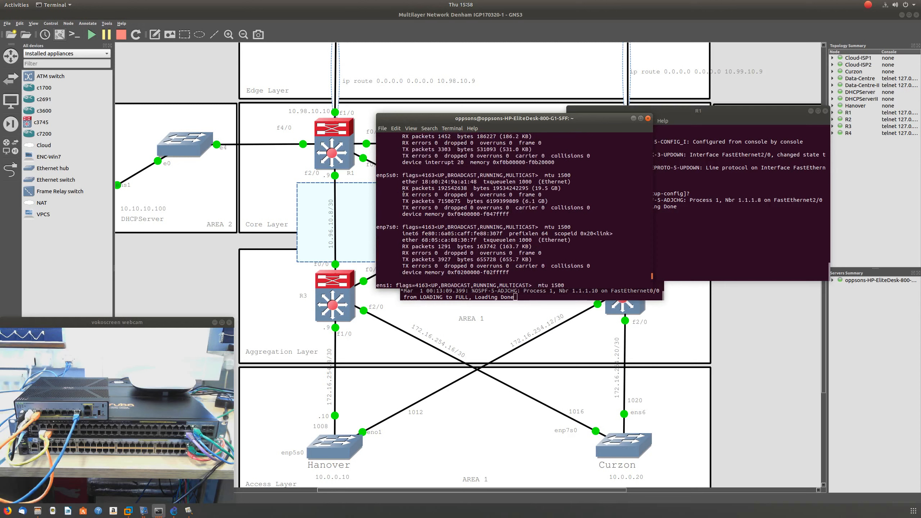
{"action": "scroll", "coordinate": [402, 187], "scroll_direction": "down", "scroll_amount": 6}
{"action": "scroll", "coordinate": [422, 212], "scroll_direction": "down", "scroll_amount": 6}
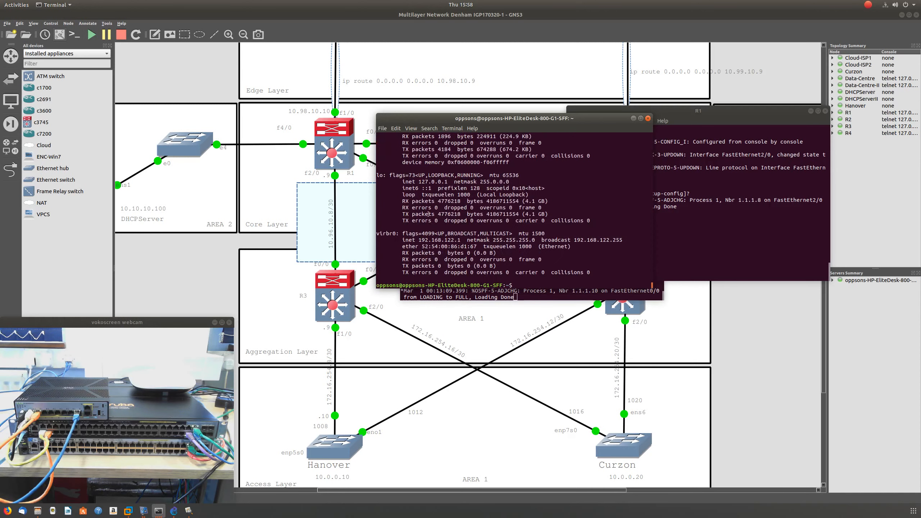
- Close the host terminal and R1's console, and minimise the Hanover terminal to uncover the topology
{"action": "left_click", "coordinate": [648, 118]}
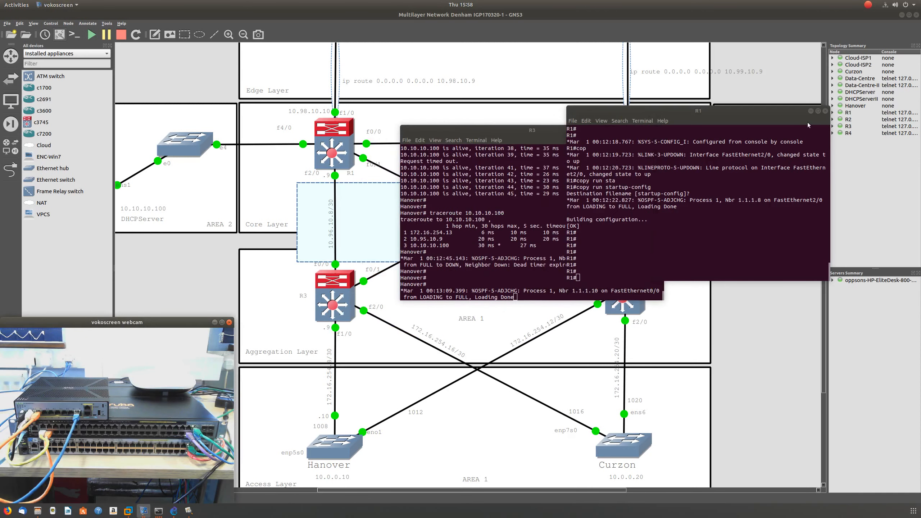
{"action": "left_click", "coordinate": [825, 111]}
{"action": "left_click", "coordinate": [644, 132]}
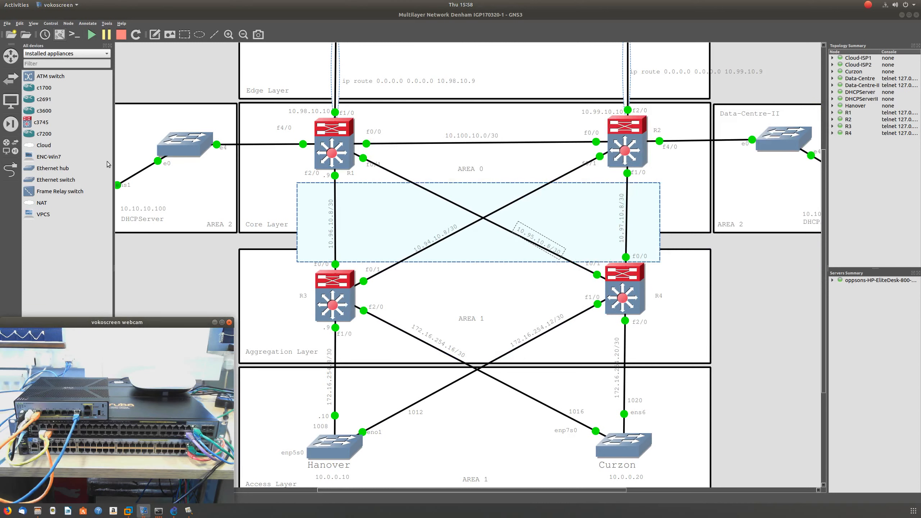
- Examine the Ethernet interfaces in the Hanover node's configuration, turn on the special interfaces option, and cancel the dialog
{"action": "right_click", "coordinate": [315, 445]}
{"action": "left_click", "coordinate": [351, 368]}
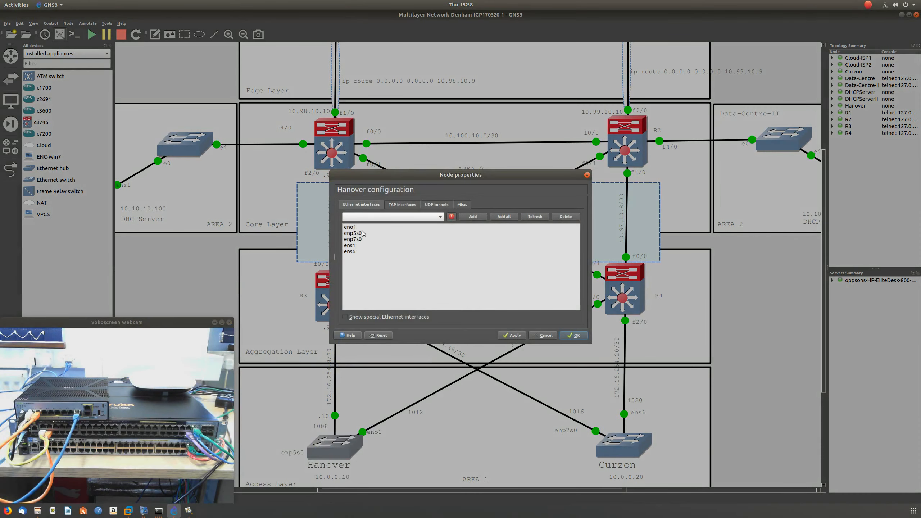
{"action": "left_click", "coordinate": [192, 452]}
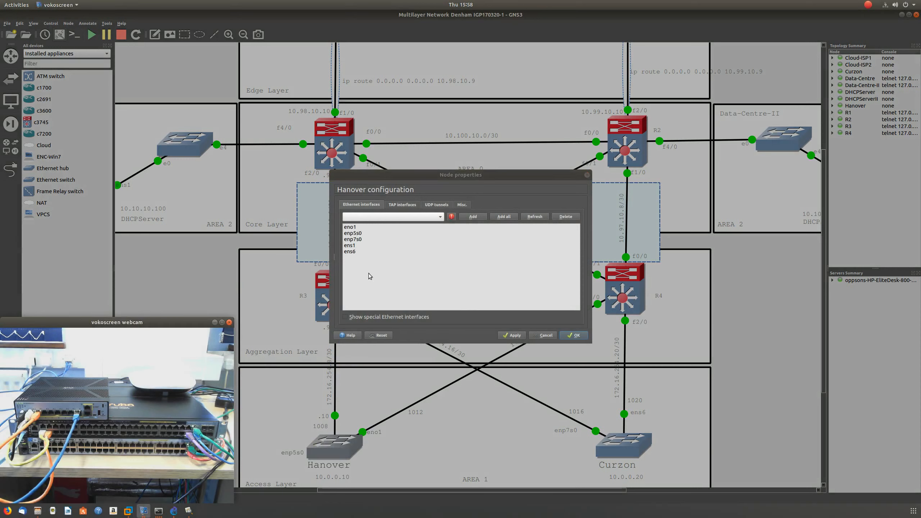
{"action": "left_click", "coordinate": [363, 239]}
{"action": "left_click", "coordinate": [349, 317]}
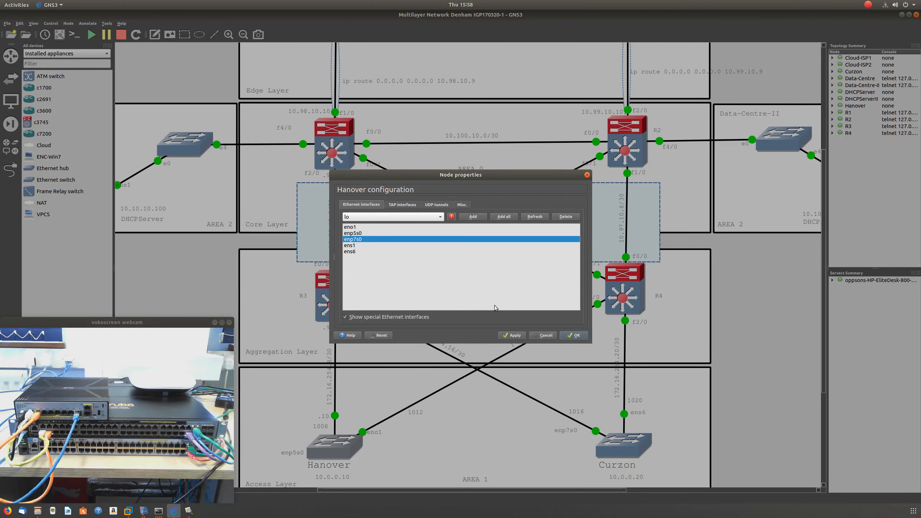
{"action": "left_click", "coordinate": [545, 335]}
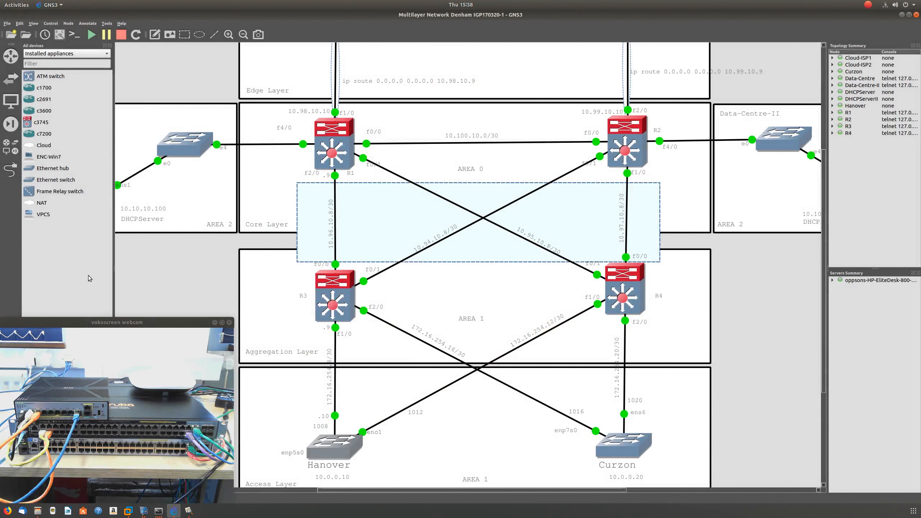
- Start a link at the Hanover switch to view its available interfaces, and leave link mode without connecting anything
{"action": "left_click", "coordinate": [10, 169]}
{"action": "left_click", "coordinate": [334, 445]}
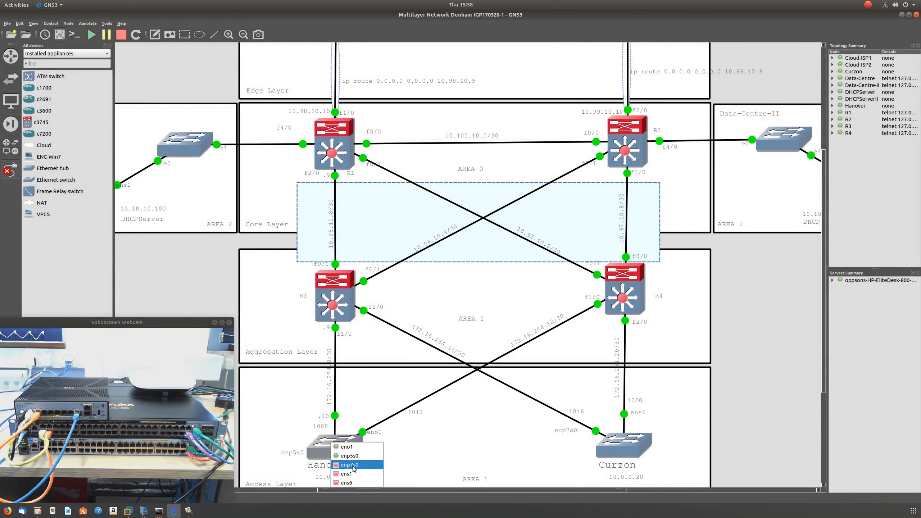
{"action": "left_click", "coordinate": [3, 173]}
- Examine the topology's redundant links from the ISP clouds through the core and aggregation routers to the Hanover and Curzon access switches
{"action": "scroll", "coordinate": [580, 314], "scroll_direction": "down", "scroll_amount": 1}
{"action": "scroll", "coordinate": [578, 314], "scroll_direction": "up", "scroll_amount": 1}
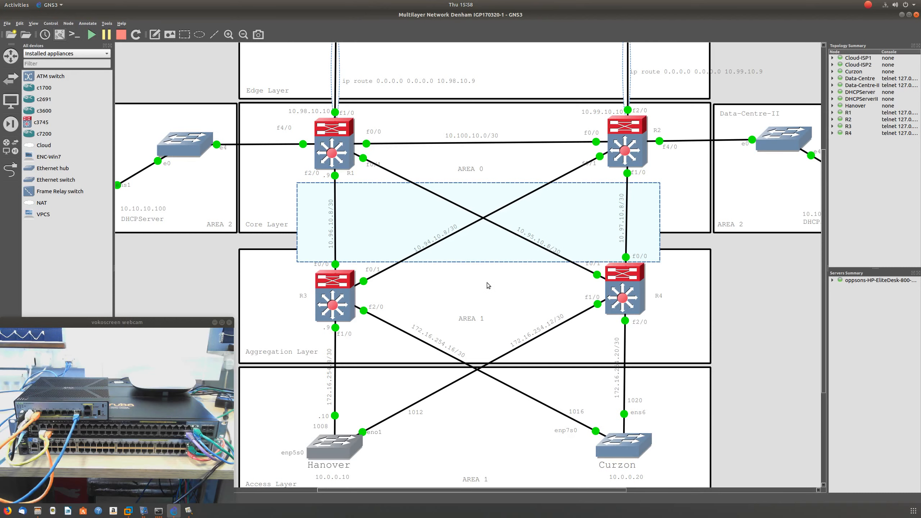
{"action": "scroll", "coordinate": [486, 284], "scroll_direction": "up", "scroll_amount": 1}
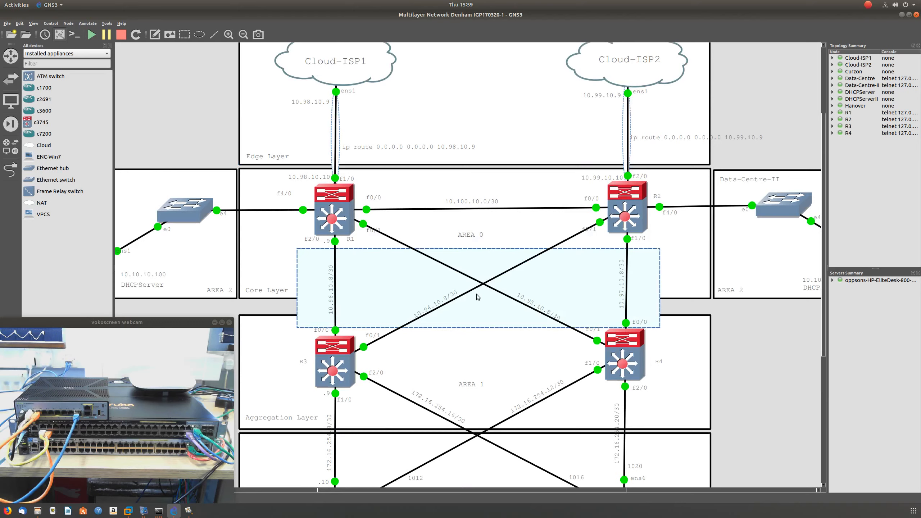
{"action": "scroll", "coordinate": [477, 294], "scroll_direction": "down", "scroll_amount": 1}
{"action": "scroll", "coordinate": [473, 283], "scroll_direction": "up", "scroll_amount": 1}
{"action": "scroll", "coordinate": [467, 308], "scroll_direction": "down", "scroll_amount": 1}
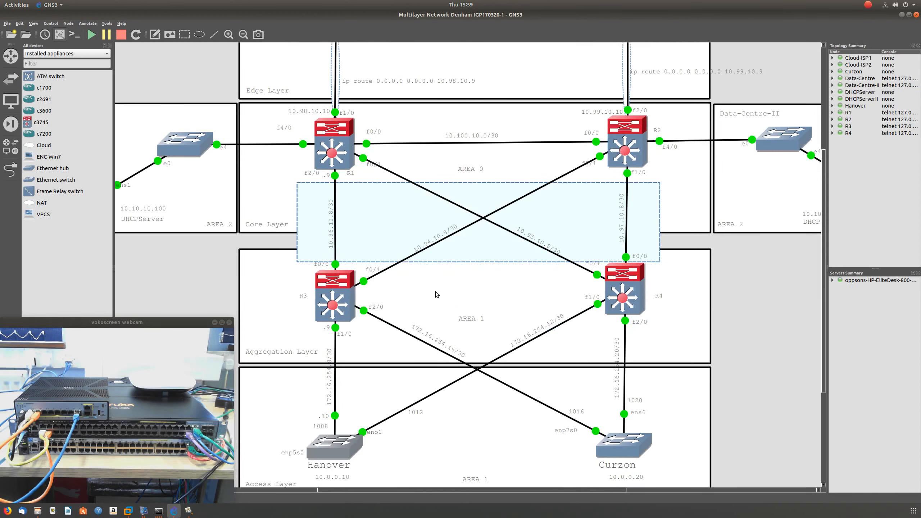
{"action": "scroll", "coordinate": [539, 271], "scroll_direction": "down", "scroll_amount": 2}
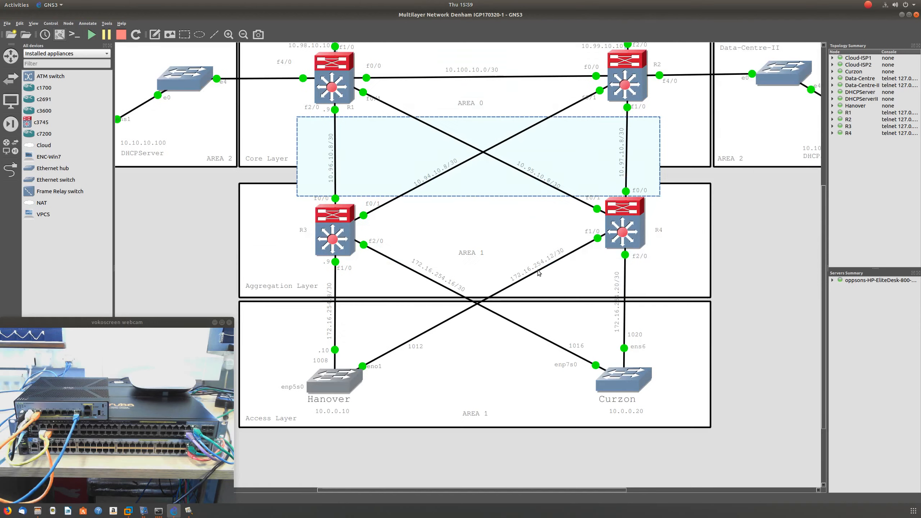
{"action": "scroll", "coordinate": [489, 261], "scroll_direction": "up", "scroll_amount": 3}
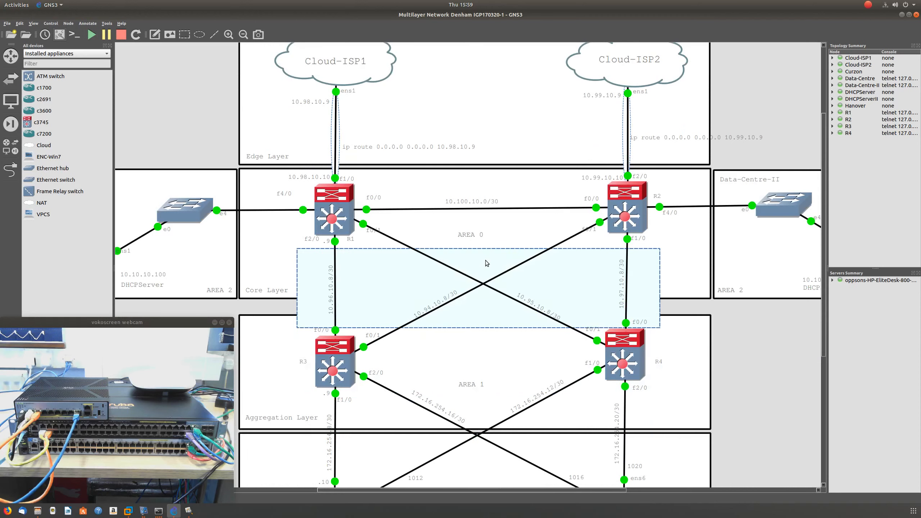
{"action": "scroll", "coordinate": [472, 267], "scroll_direction": "down", "scroll_amount": 1}
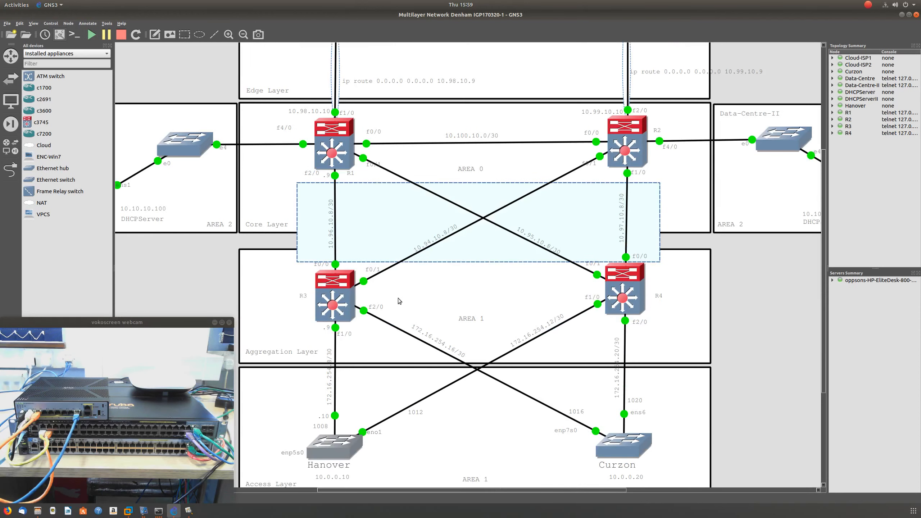